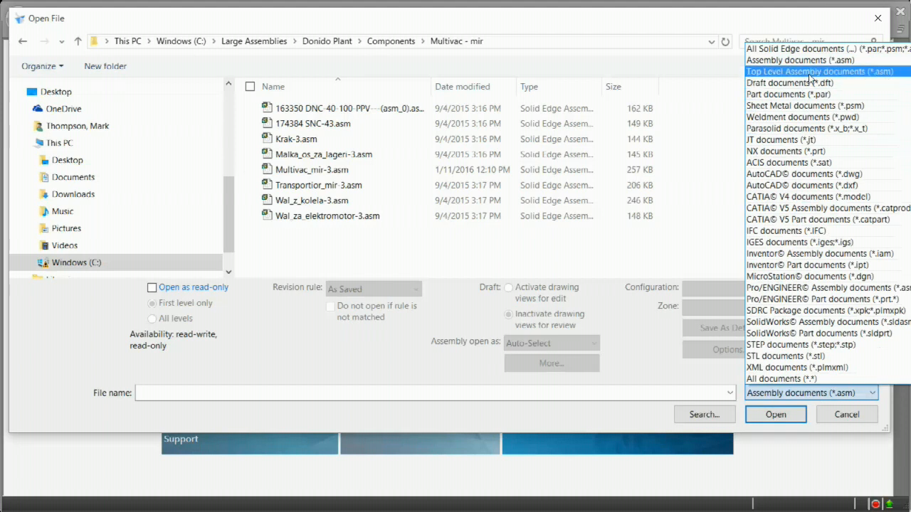
Limit the file type to Top Level Assembly documents and open Cheese Factory.asm from the Donido Plant folder.
left_click(810, 72)
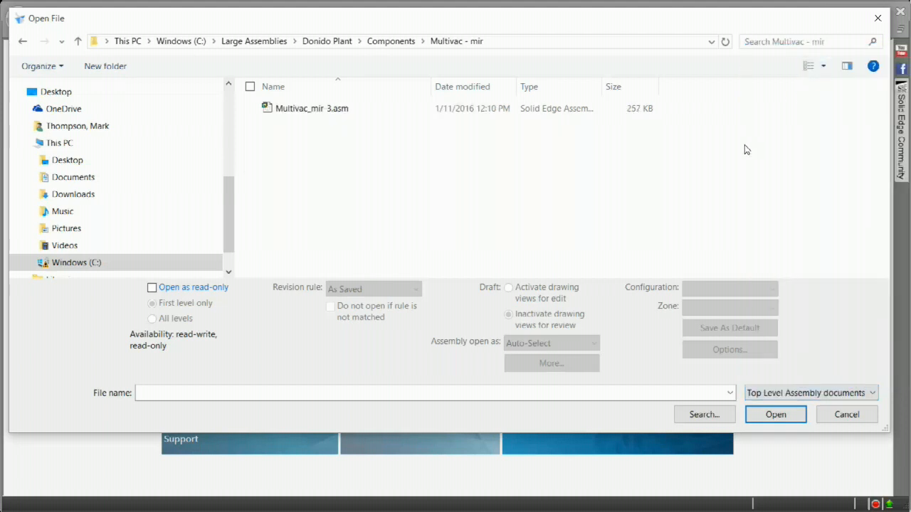
left_click(334, 41)
left_click(304, 142)
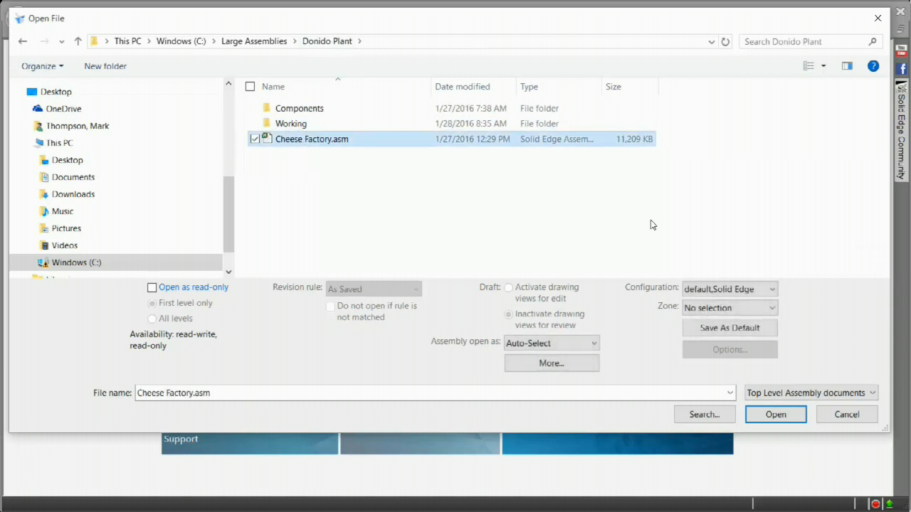
left_click(780, 416)
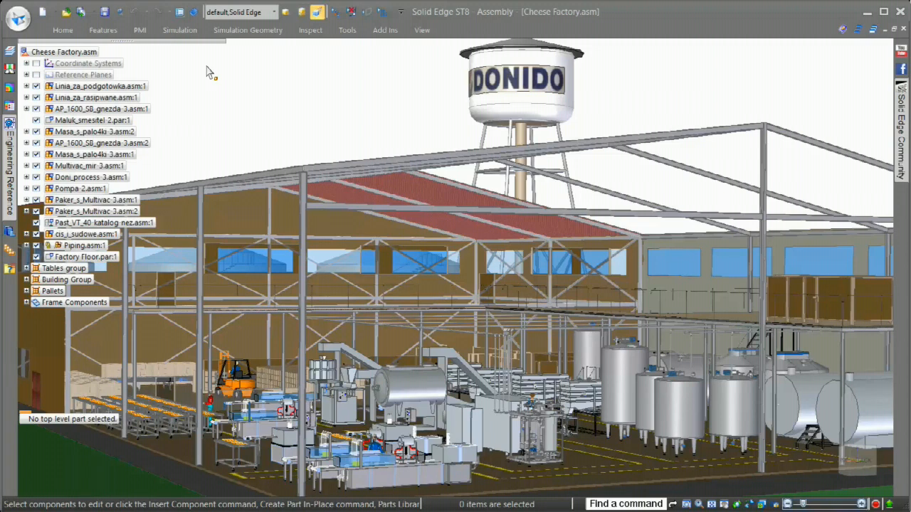
Select the smallest components by size, using part size 2 with the Smaller and equal to option.
left_click(63, 31)
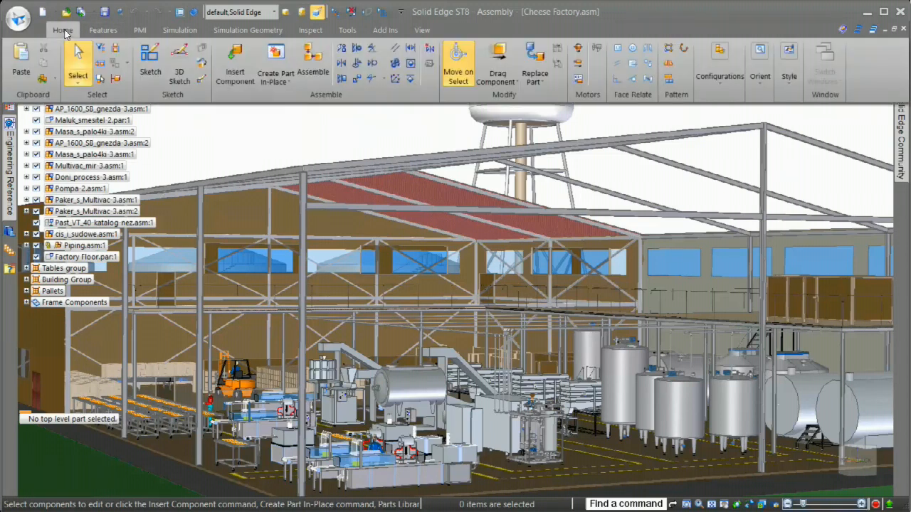
left_click(267, 129)
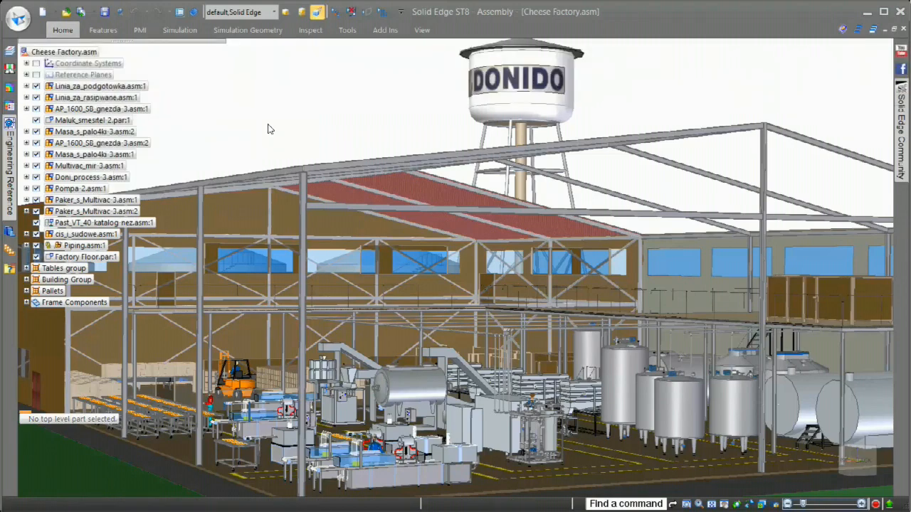
left_click(489, 51)
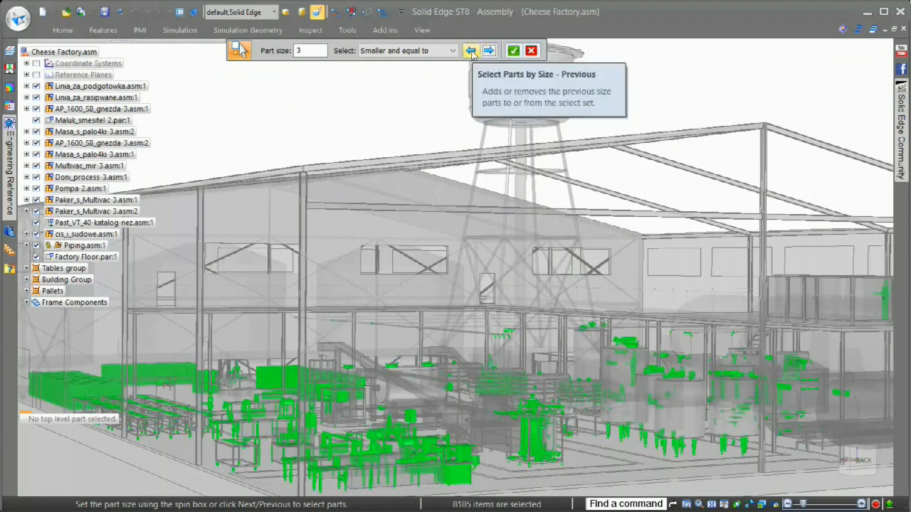
left_click(471, 51)
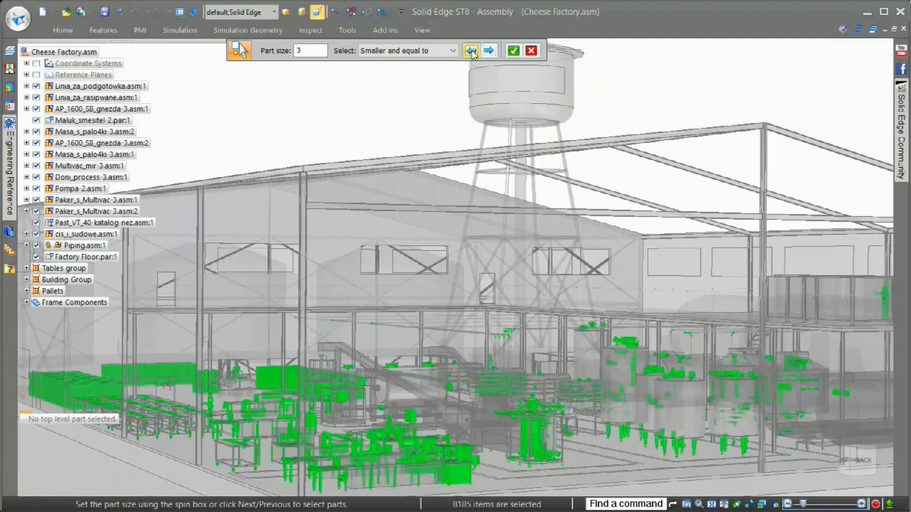
left_click(518, 56)
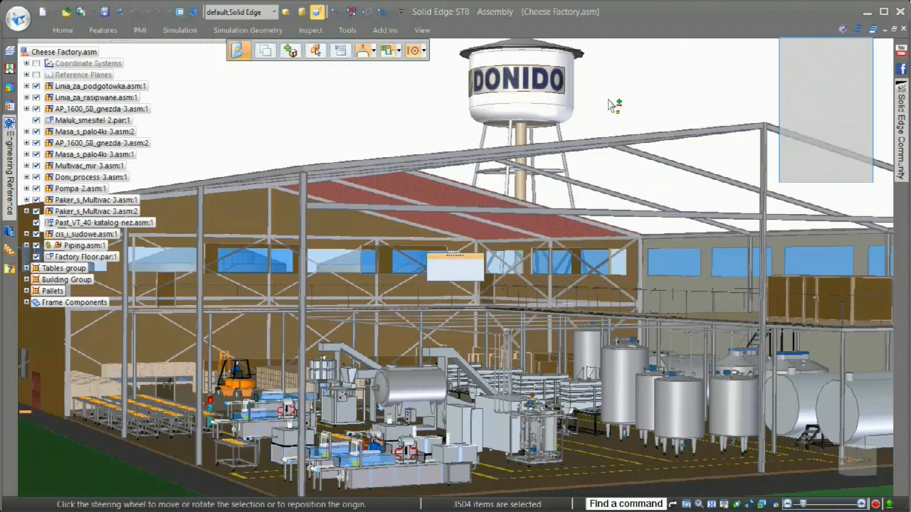
Hide the selected small components and collapse the Doni_process-3.asm:1 subassembly in the component tree.
left_click(608, 100)
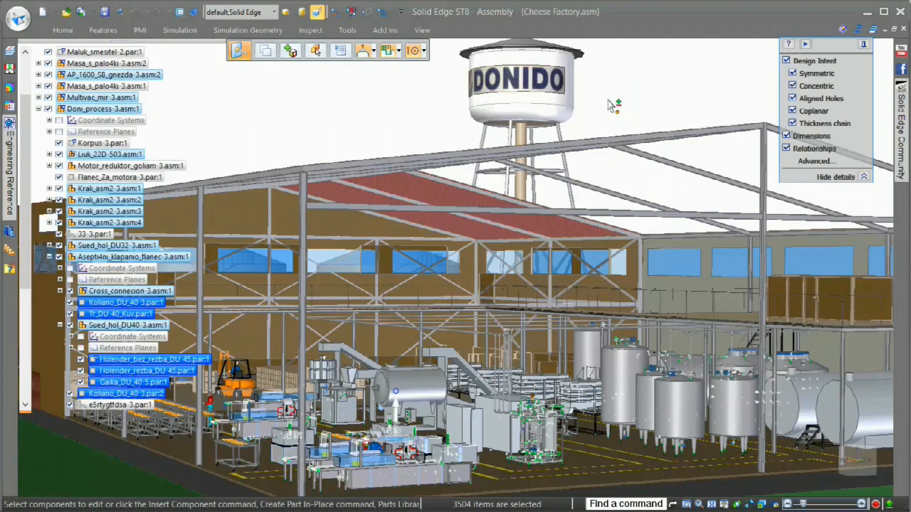
right_click(608, 105)
left_click(629, 124)
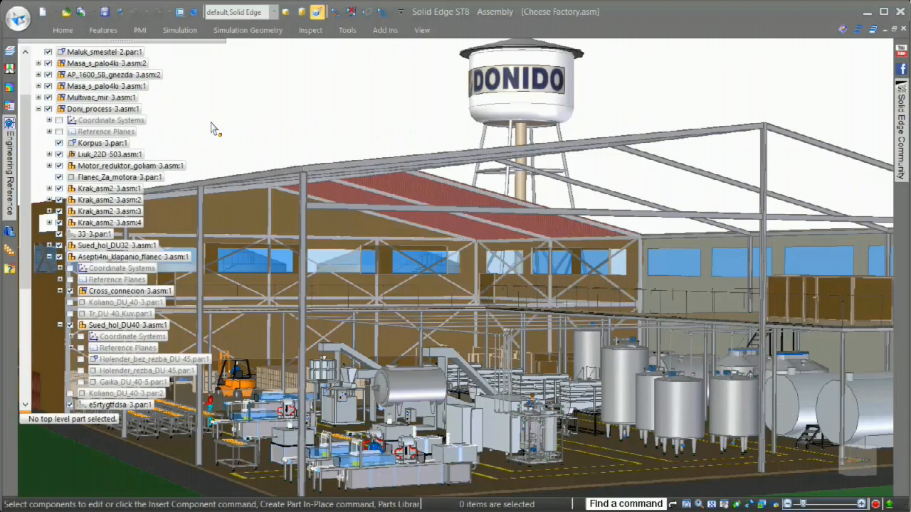
left_click(38, 110)
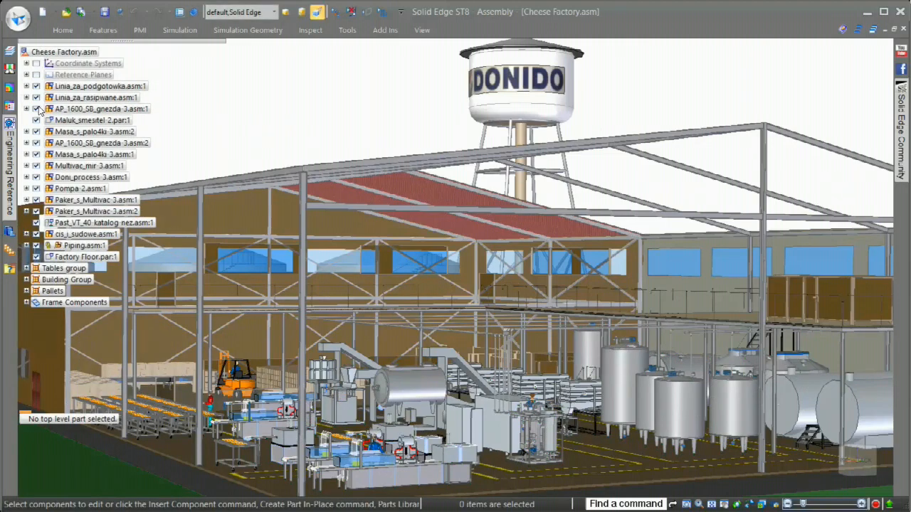
left_click(60, 29)
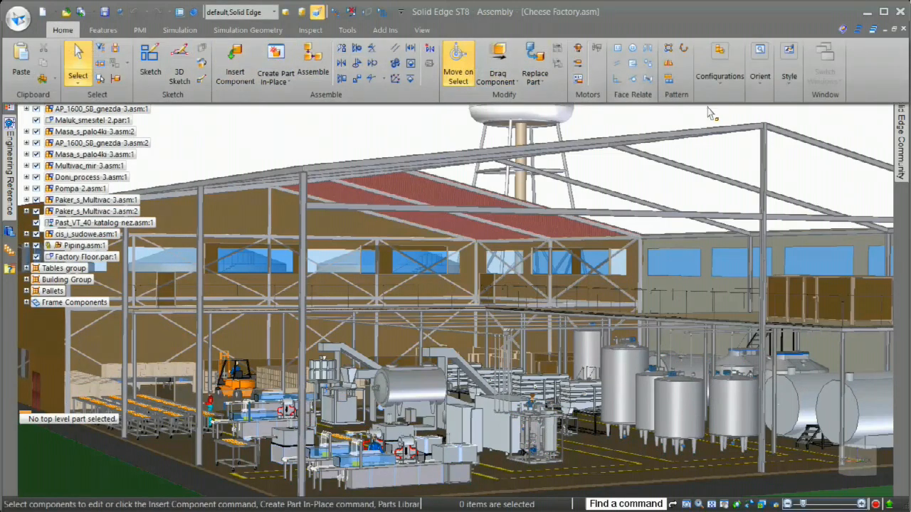
left_click(719, 84)
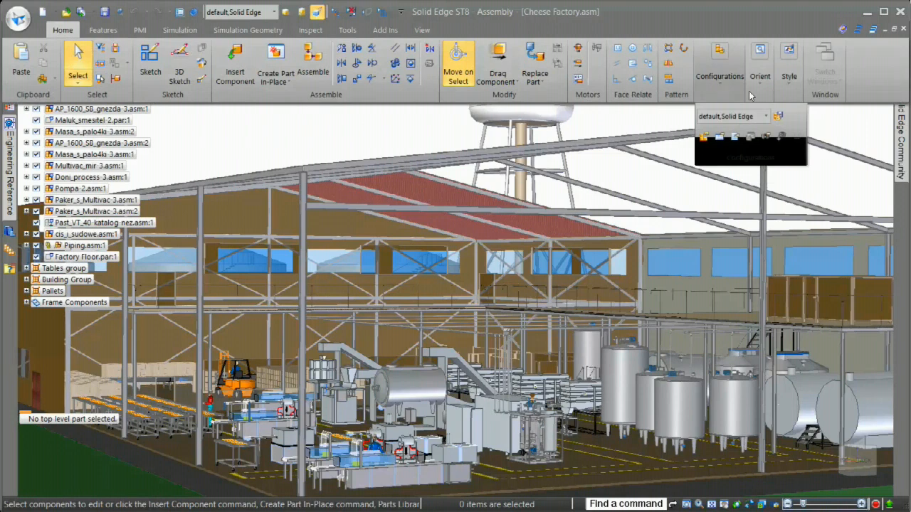
left_click(798, 138)
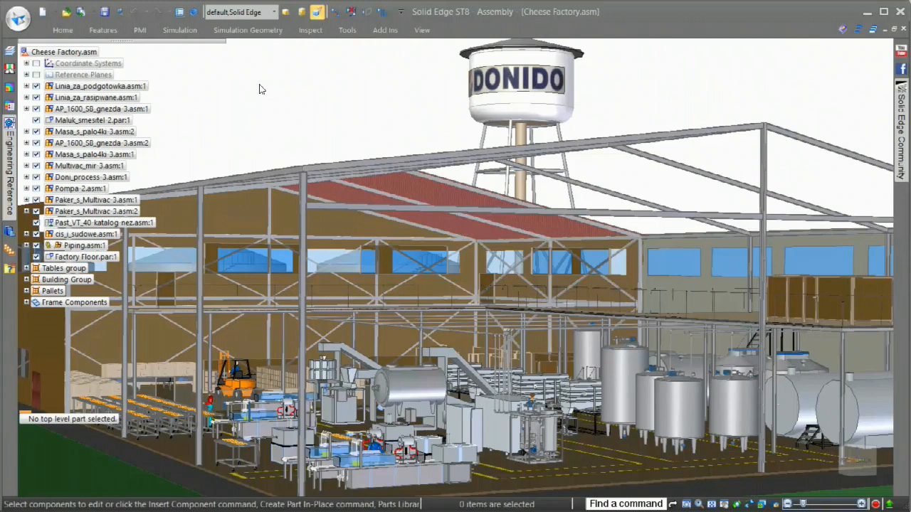
Apply the Floor Layout display configuration to the Cheese Factory assembly.
left_click(274, 13)
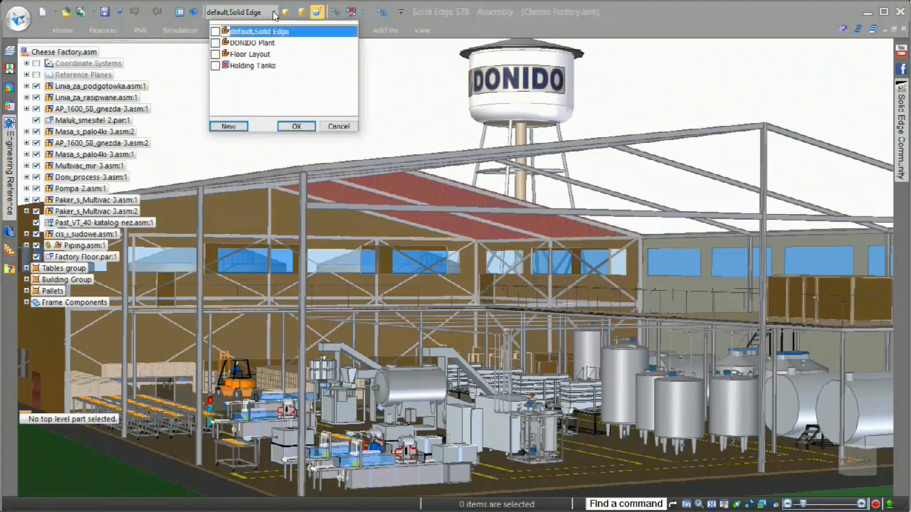
left_click(246, 55)
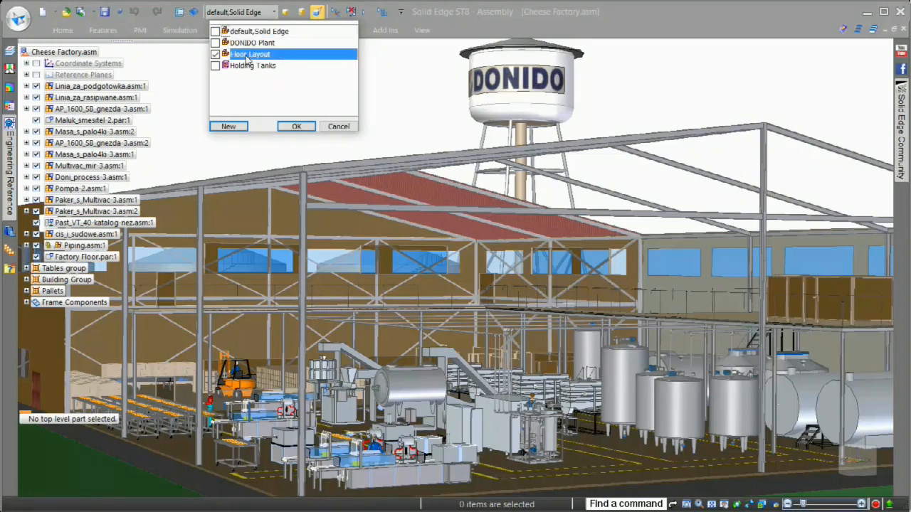
left_click(296, 127)
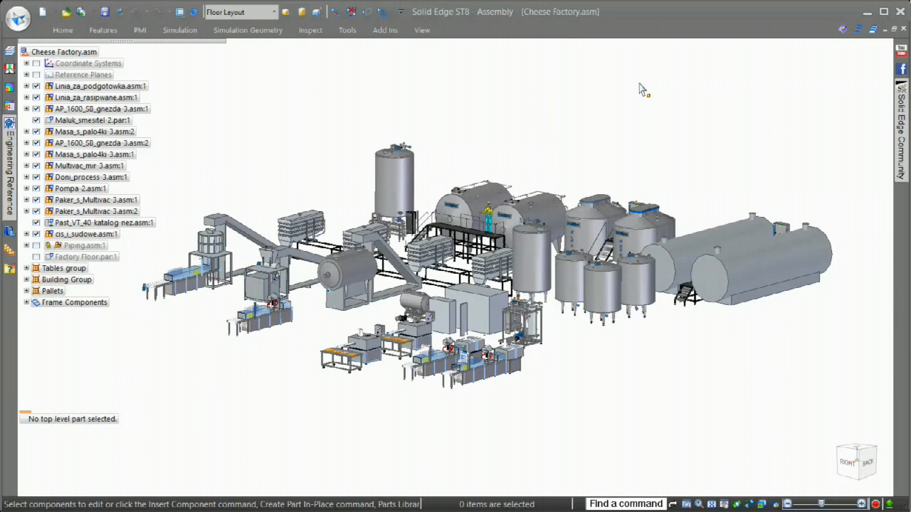
scroll(572, 79, "up", 5)
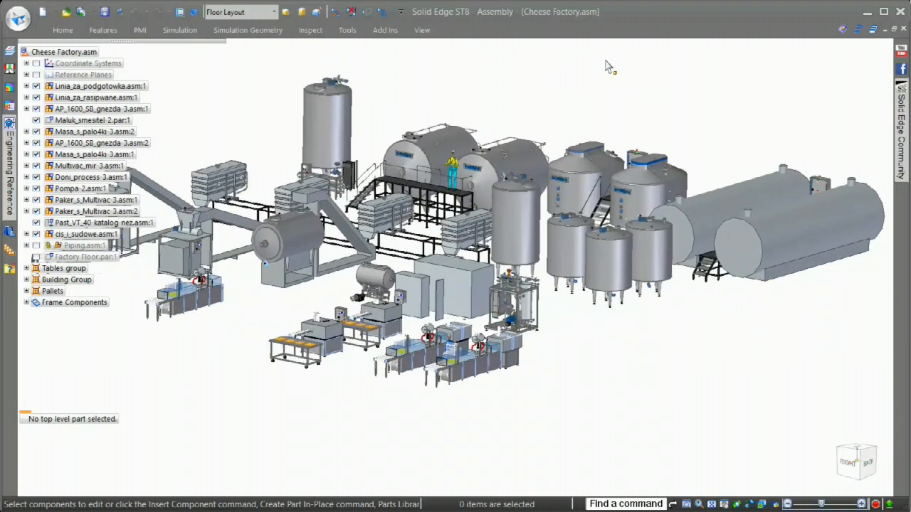
scroll(610, 67, "up", 2)
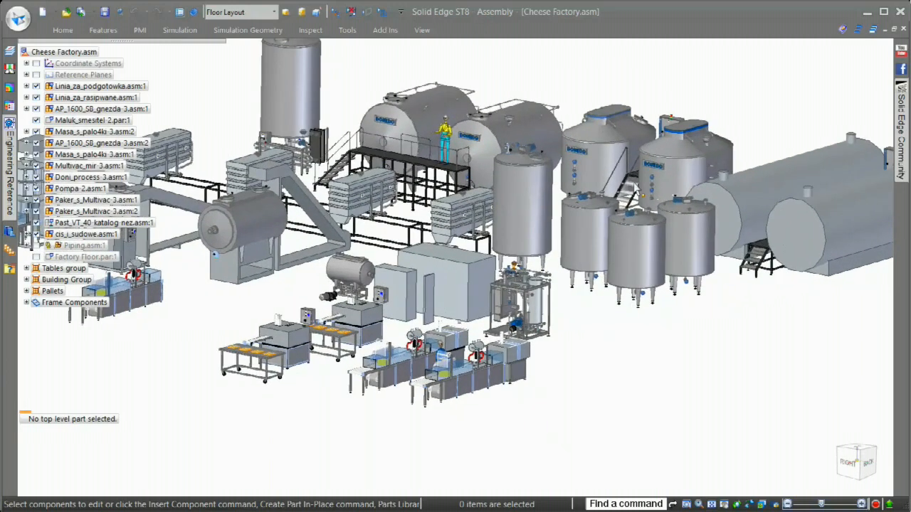
scroll(691, 366, "up", 8)
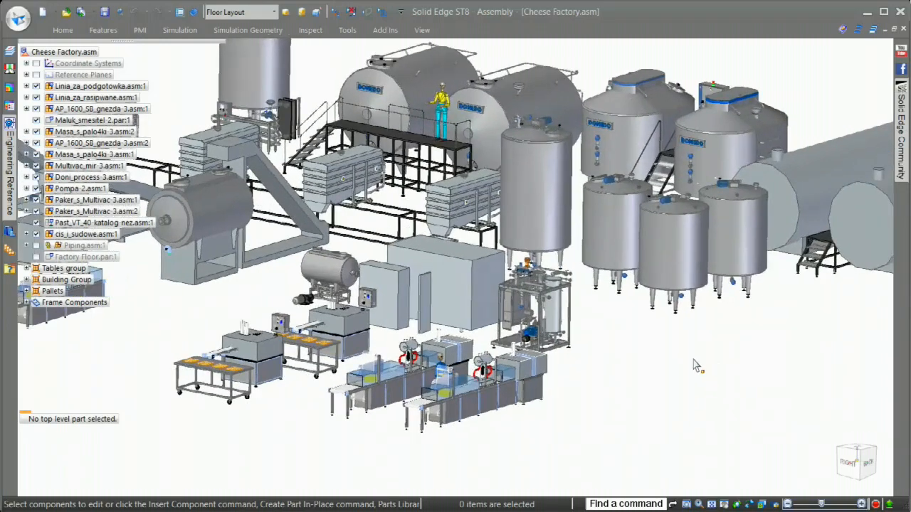
scroll(754, 368, "up", 6)
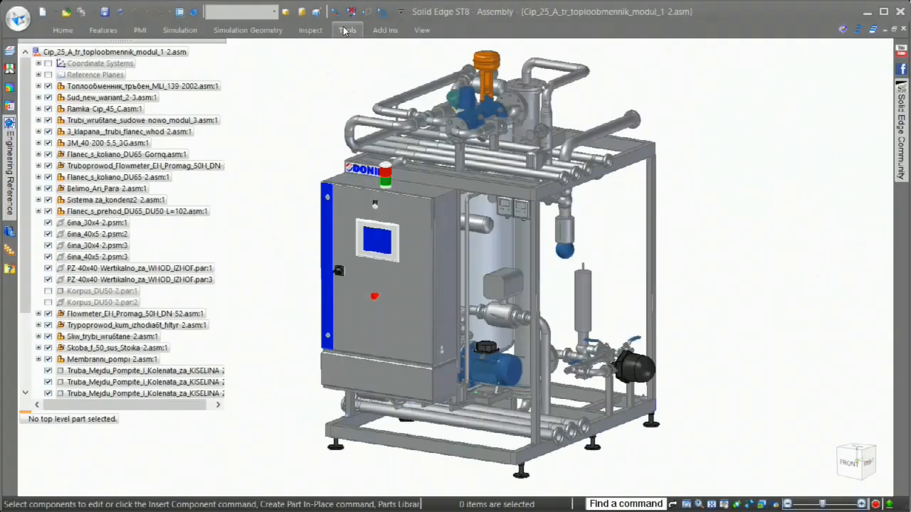
Start a simplified model of the Cip_25_A_tr_toploobmennik_modul_1-2 assembly in the Simplify environment.
left_click(346, 30)
left_click(32, 64)
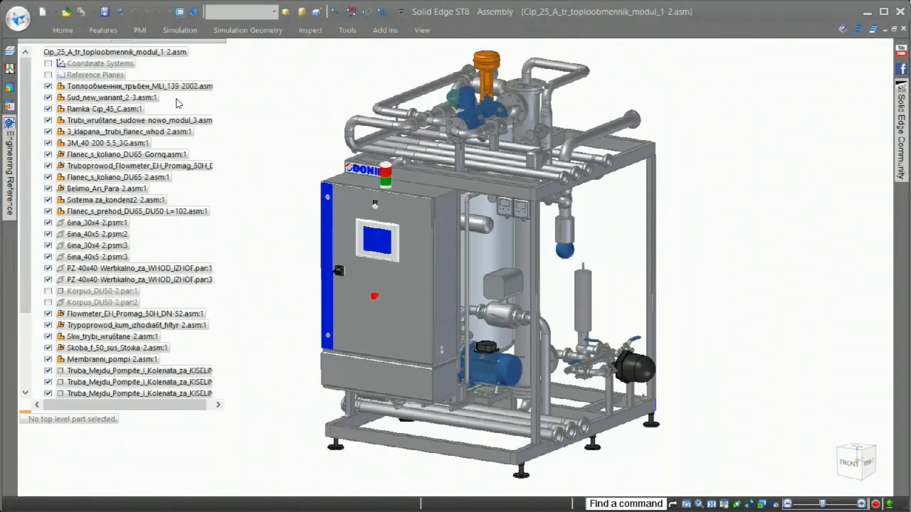
left_click(346, 29)
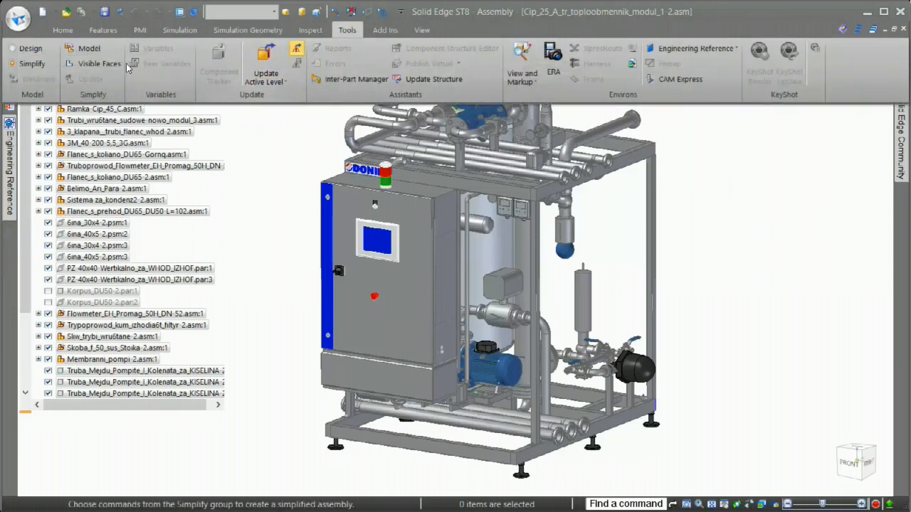
left_click(83, 48)
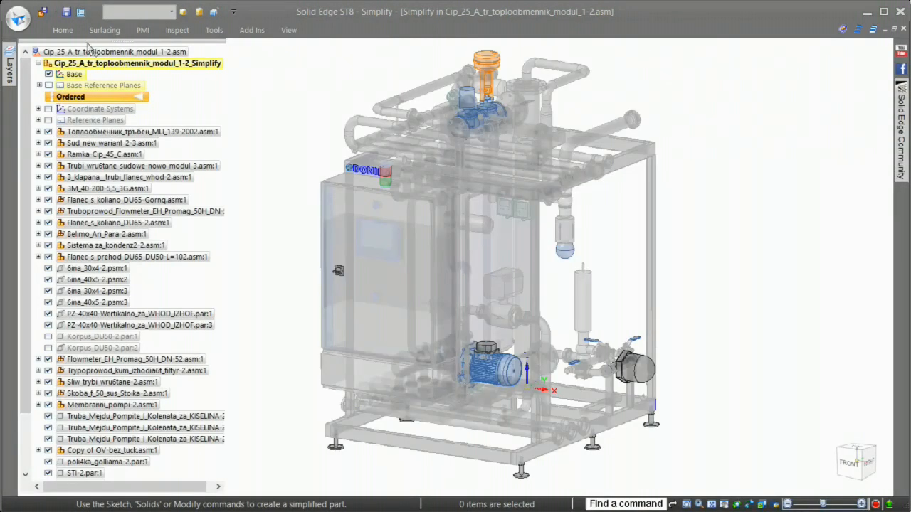
Create a Box enclosure bounded by the base frame members and the upper pipe, oriented to the Top (XY) plane.
left_click(63, 29)
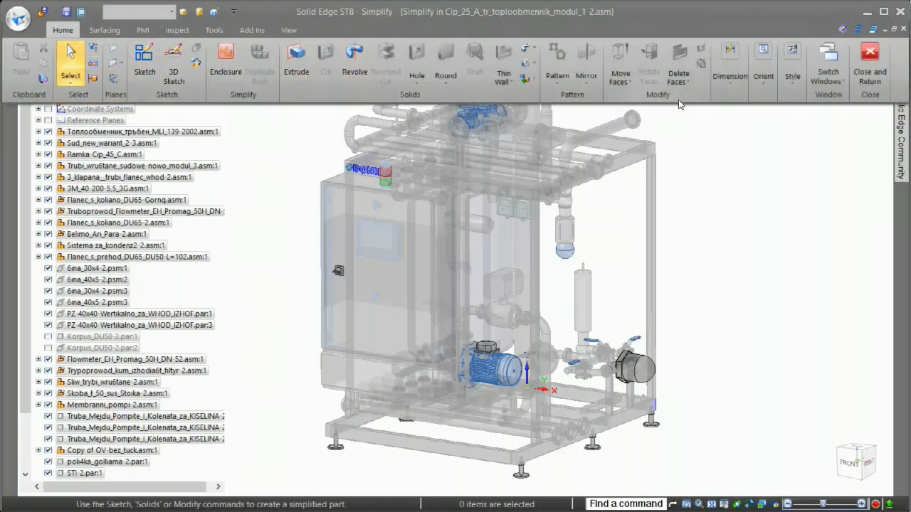
left_click(703, 205)
right_click_drag(699, 199, 698, 172)
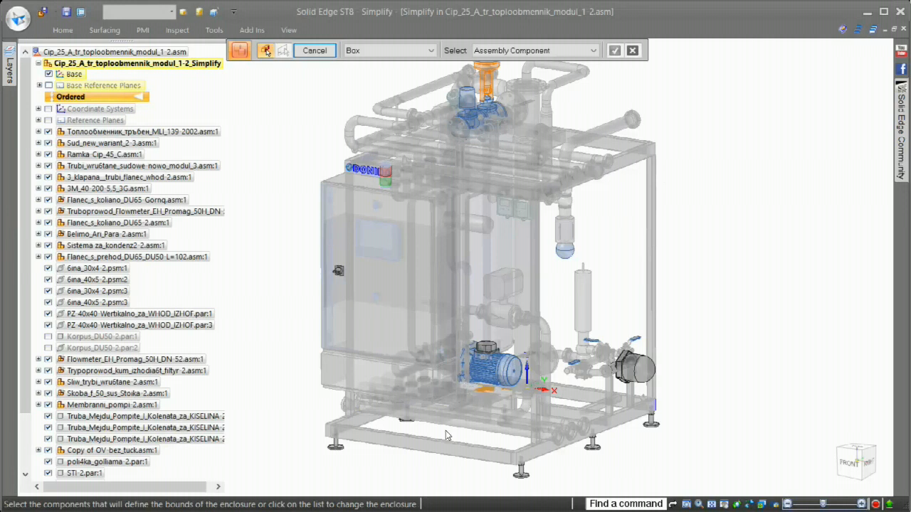
left_click(365, 429)
left_click(365, 420)
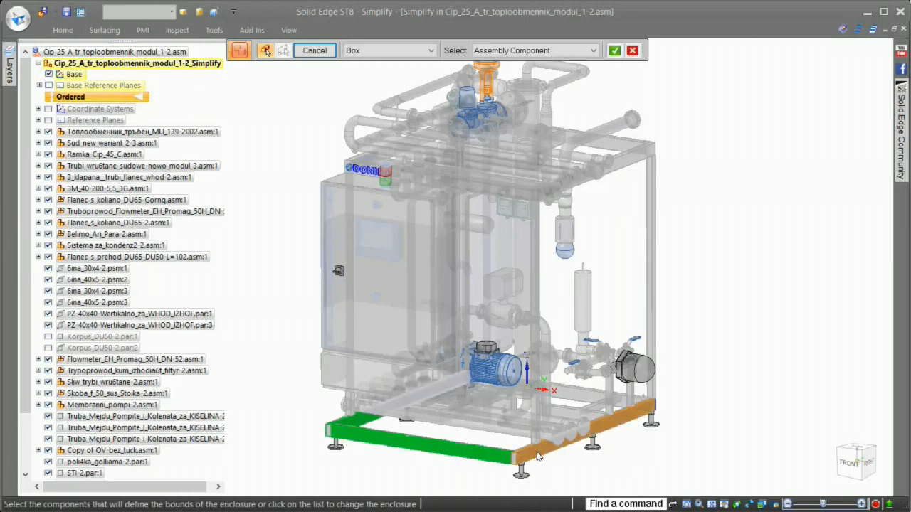
left_click(550, 432)
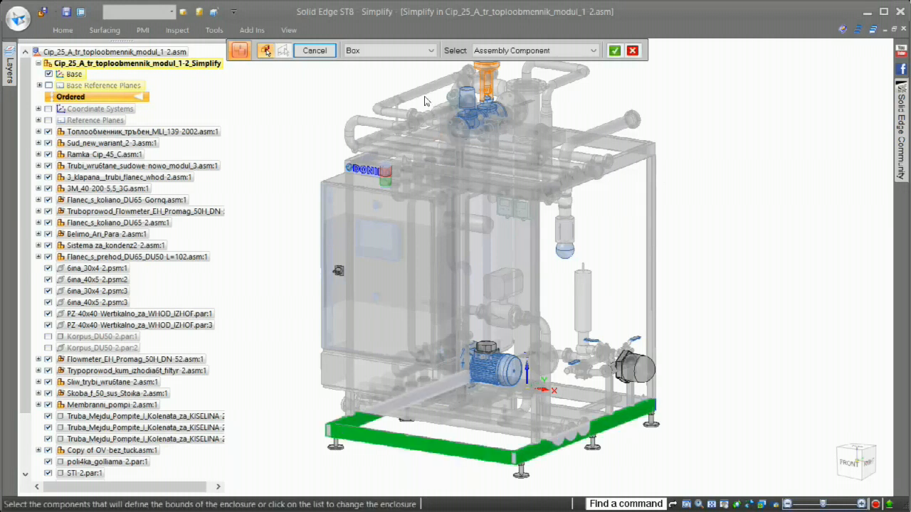
right_click(310, 95)
left_click(39, 85)
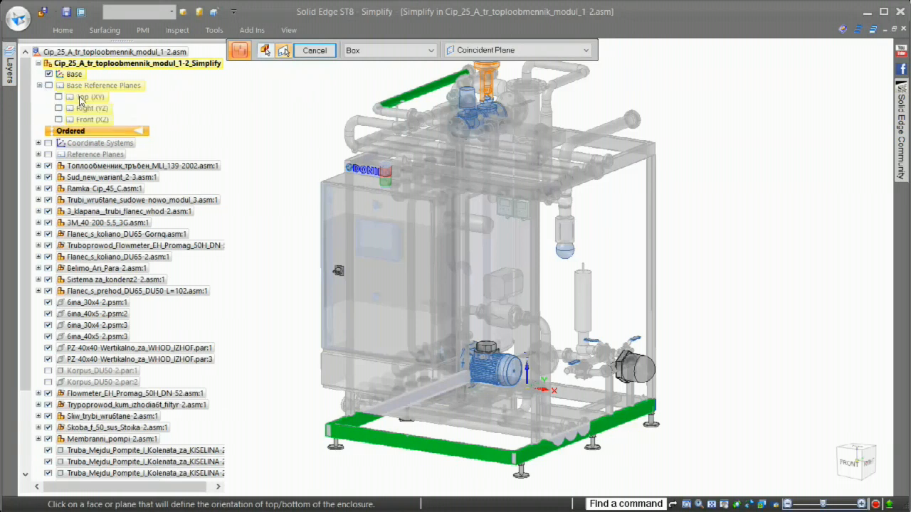
left_click(80, 98)
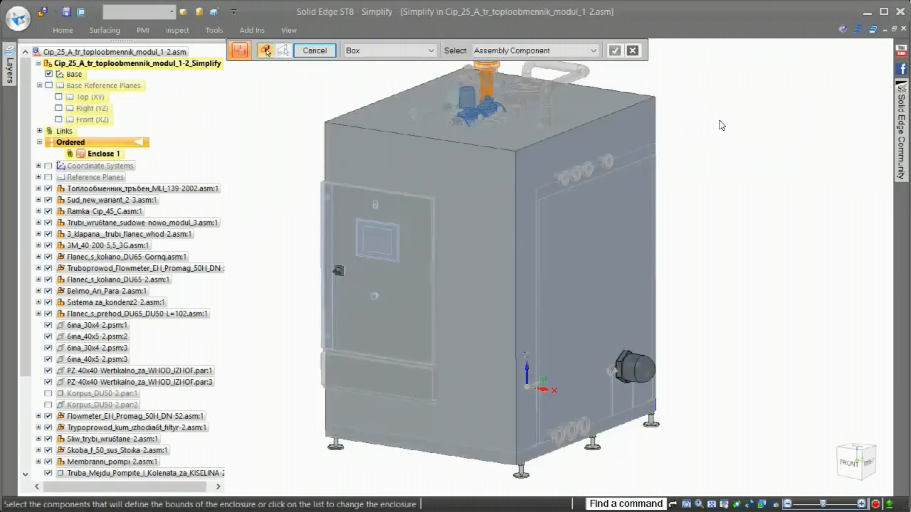
Enclose the orange valve actuator with an Inside Cylinder enclosure oriented to the box enclosure's top face.
middle_click_drag(719, 115, 732, 95)
left_click(425, 54)
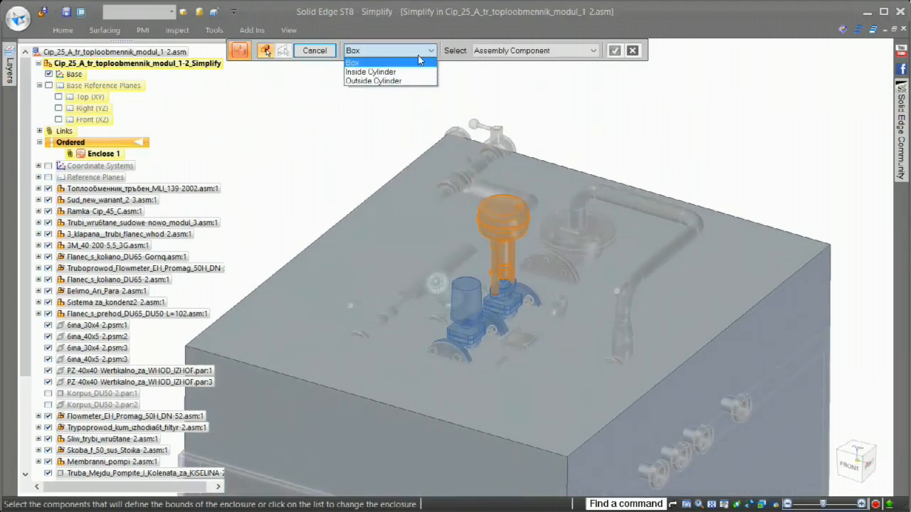
left_click(398, 73)
left_click(514, 221)
right_click(717, 195)
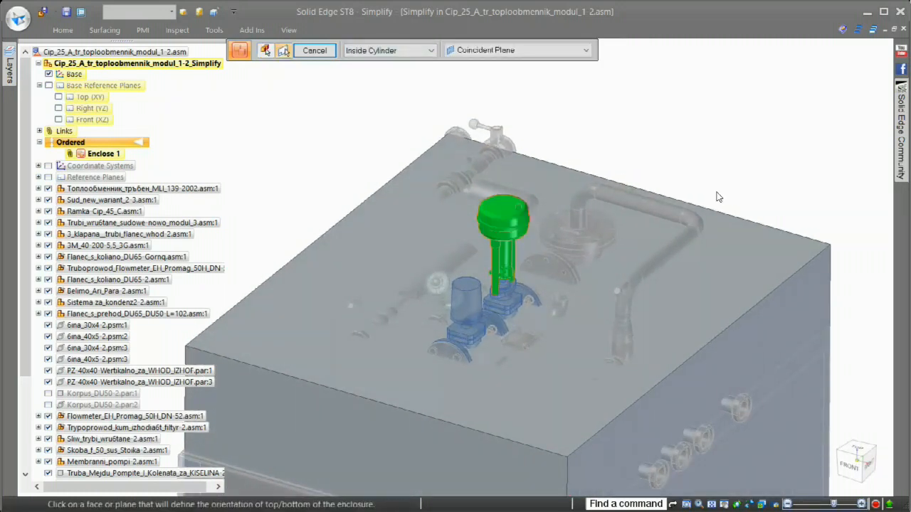
left_click(723, 244)
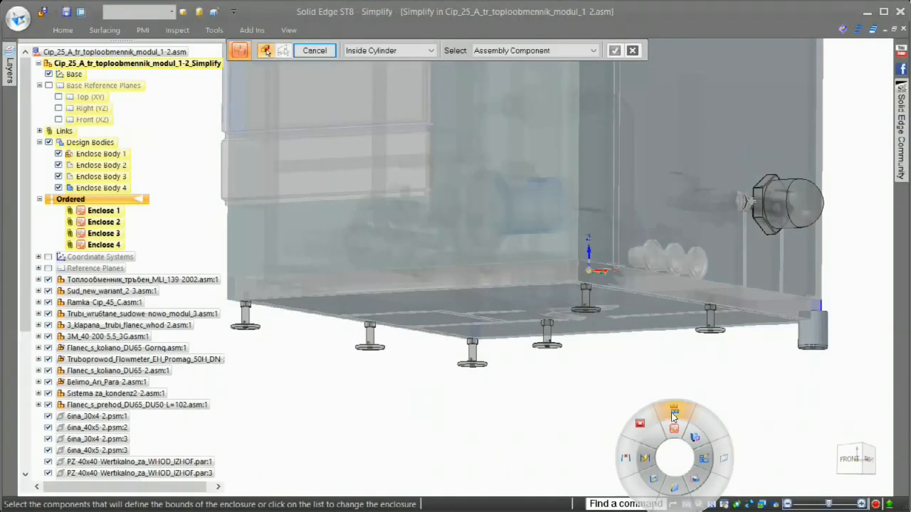
Duplicate the cylinder enclosure body of the corner foot onto all the other identical feet of the module.
left_click(674, 418)
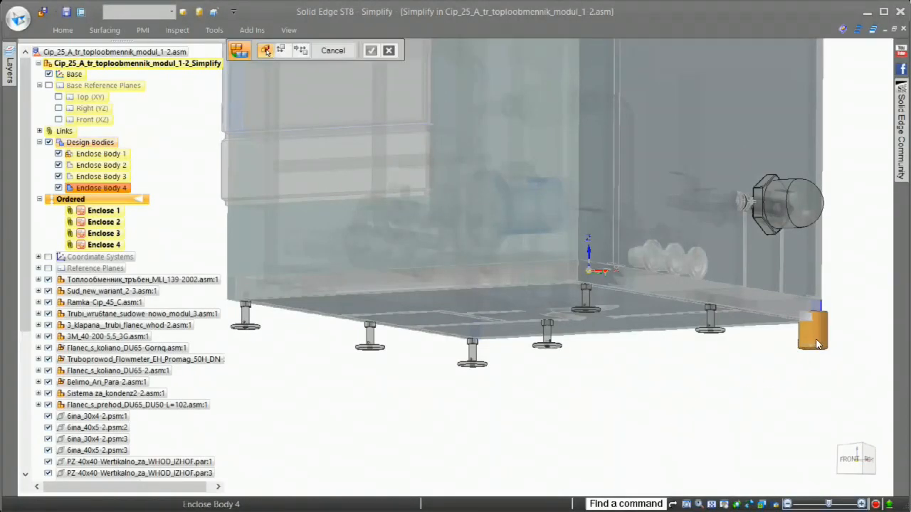
left_click(816, 348)
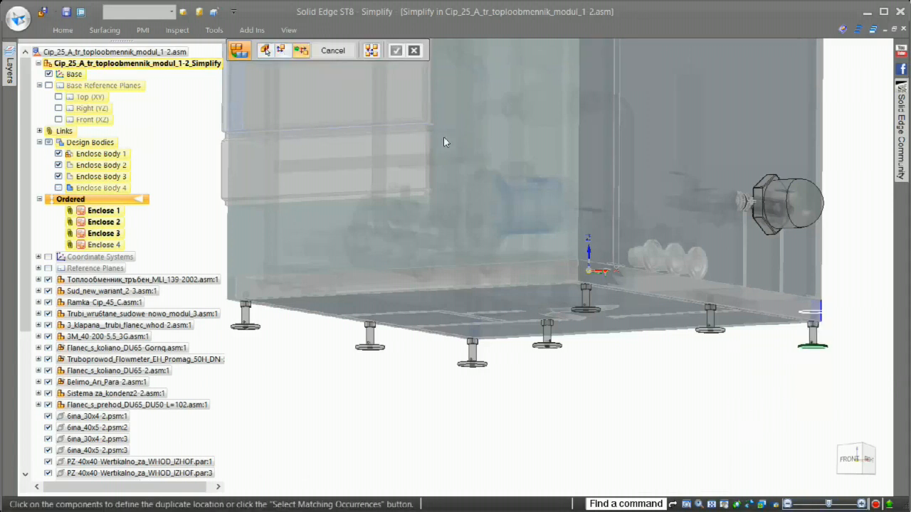
left_click(370, 50)
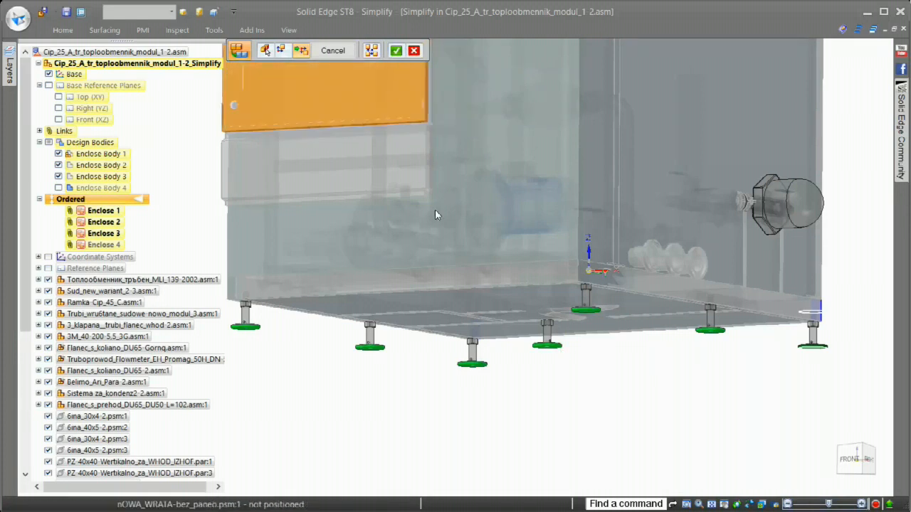
key("Return")
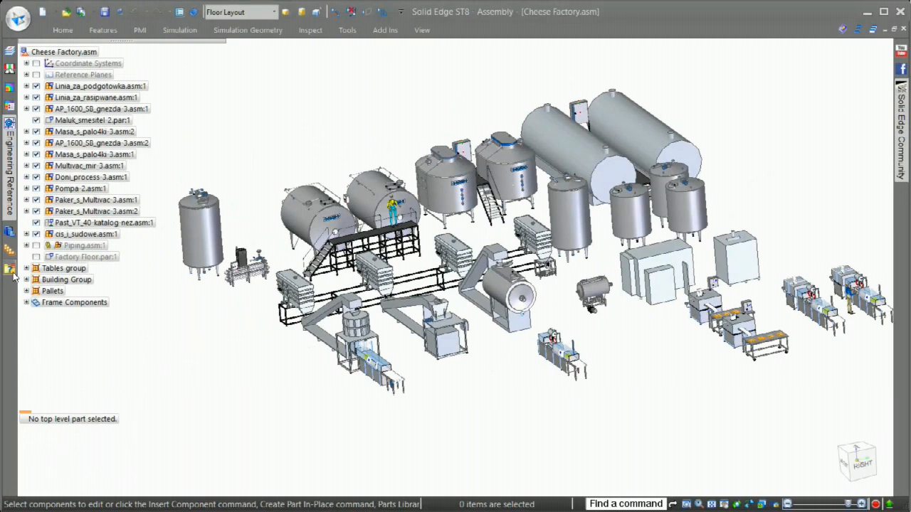
Display the Holding Tanks zone and move its platform-side face inward so the stair platform falls outside the zone.
left_click(10, 271)
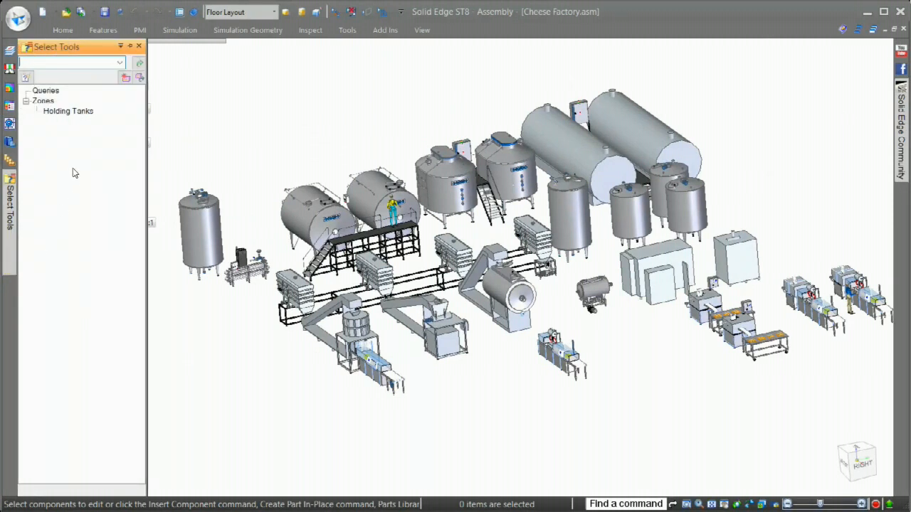
left_click(68, 111)
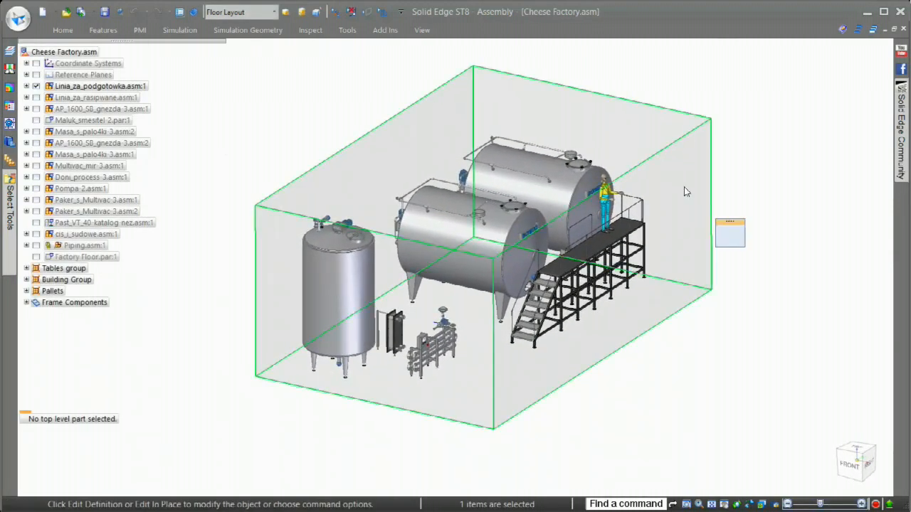
left_click(684, 188)
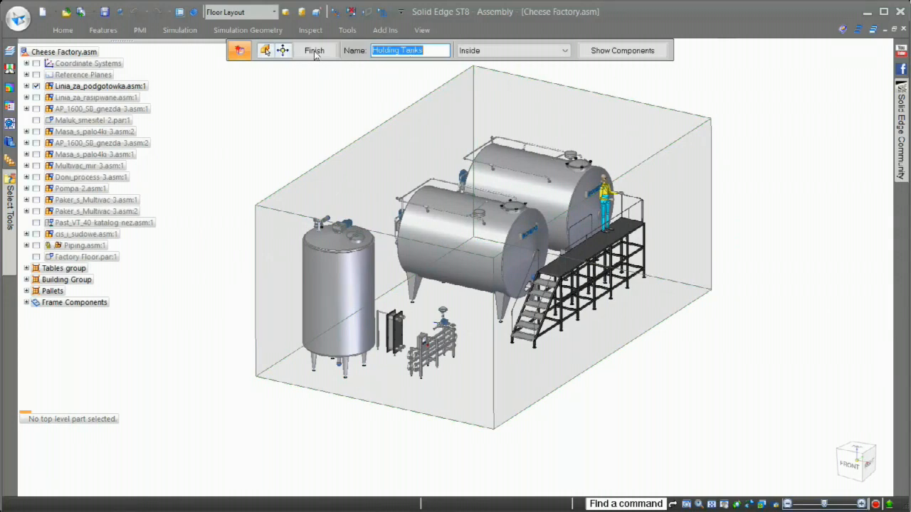
left_click(284, 50)
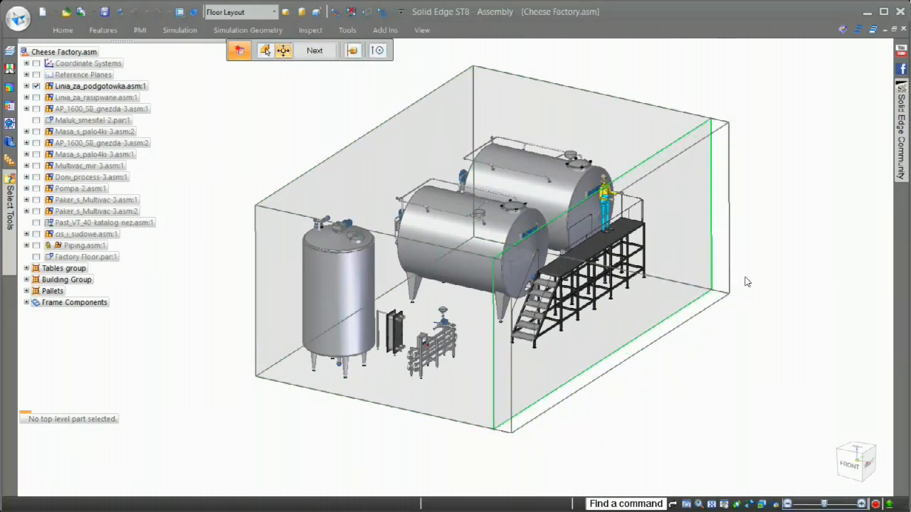
middle_click_drag(700, 250, 633, 199)
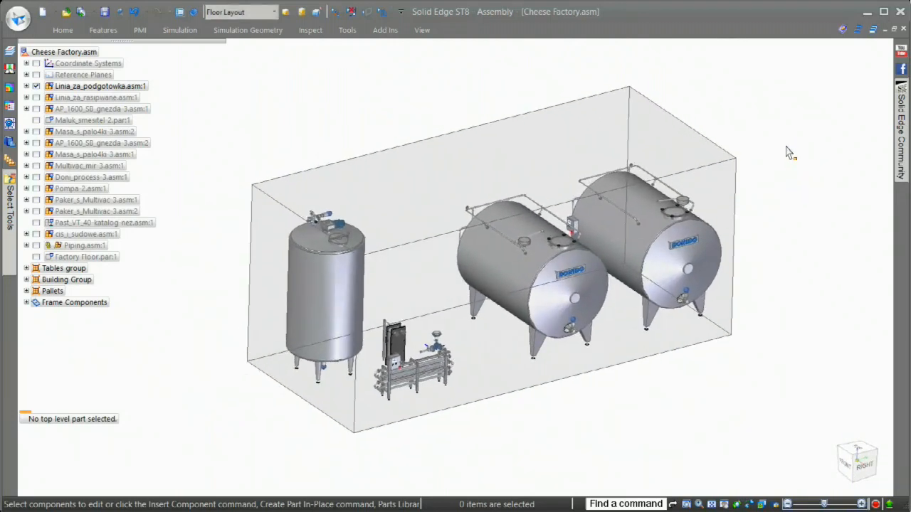
Check the zone choices offered for opening Cheese Factory.asm without opening the file.
left_click(66, 11)
left_click(330, 153)
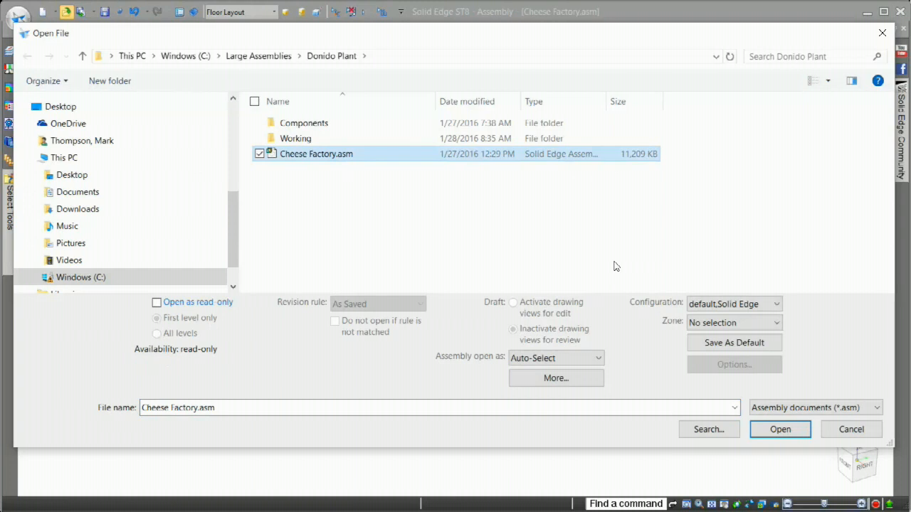
left_click(776, 323)
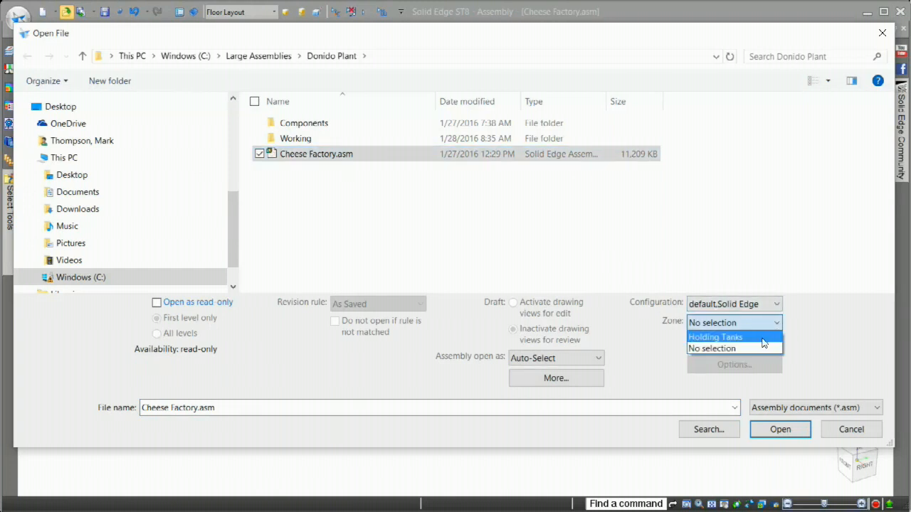
left_click(850, 340)
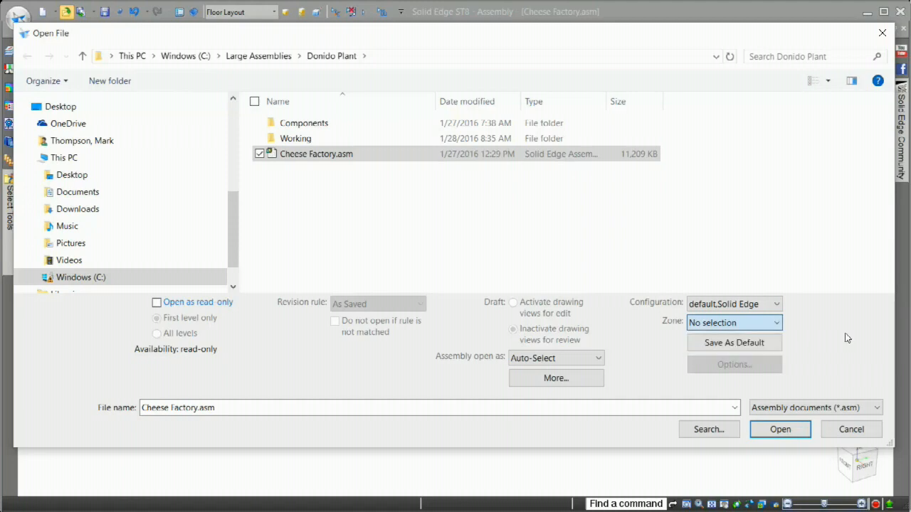
left_click(851, 429)
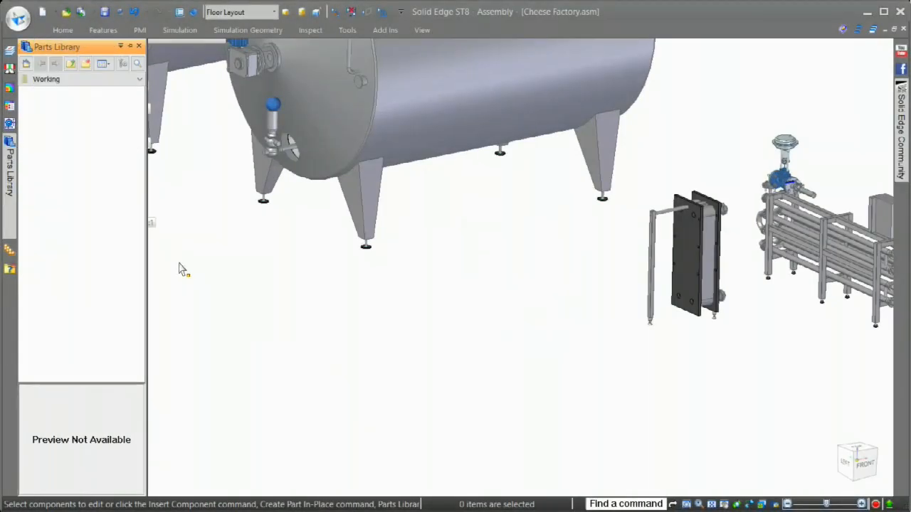
Place the Cip_25_A_tr_toploobmennik_modul_1-2 assembly in front of the holding tanks and switch it to its designed assembly representation.
left_click(55, 109)
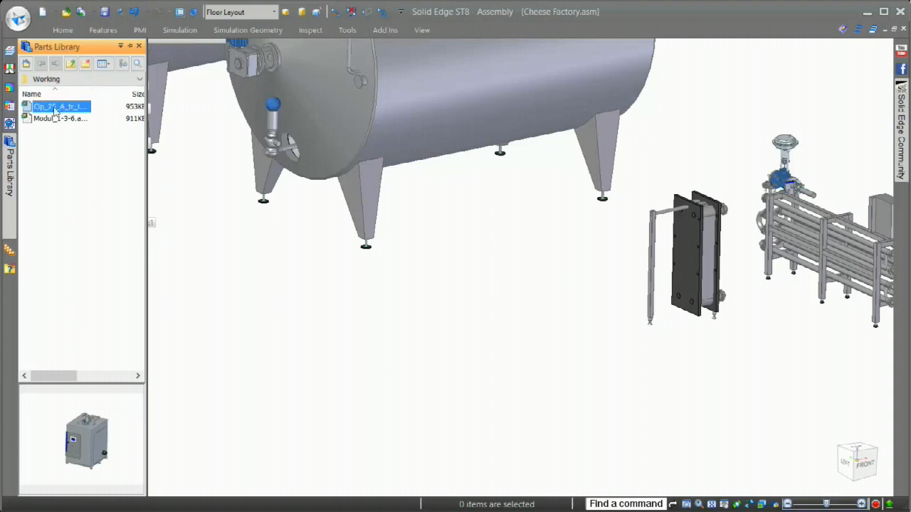
left_click_drag(48, 110, 532, 330)
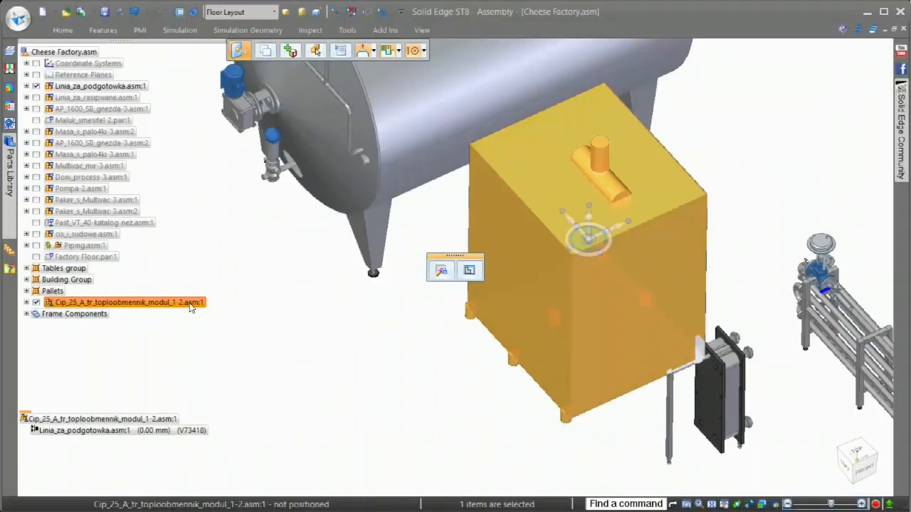
right_click(189, 304)
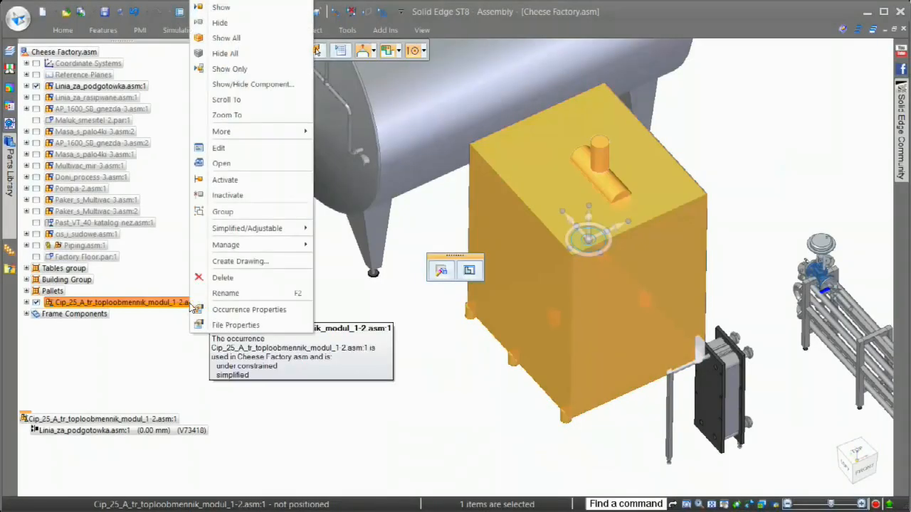
mouse_move(295, 229)
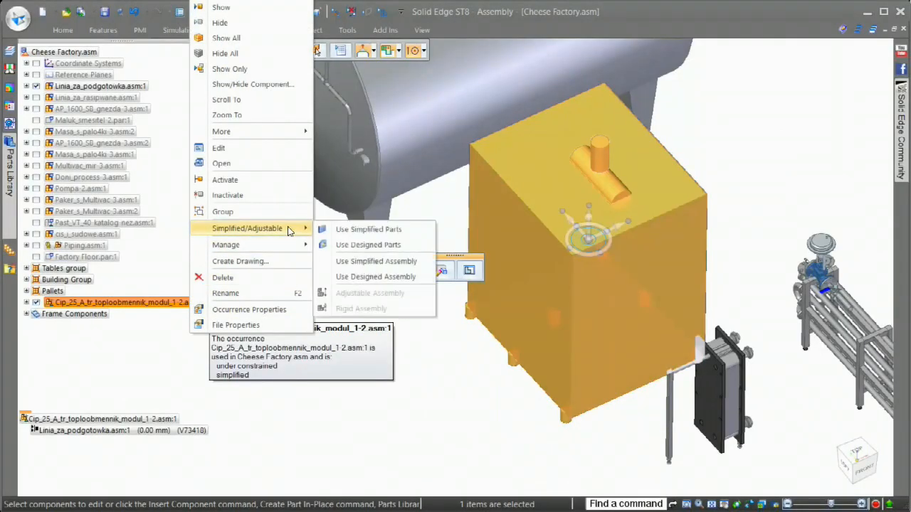
left_click(376, 279)
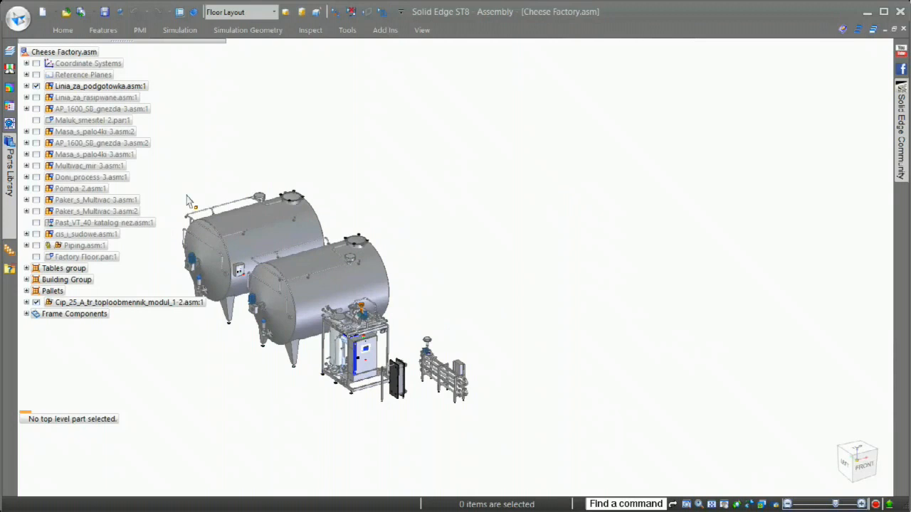
Create a query named Packaging for parts whose Category contains "packaging" and show only the matching components.
left_click(10, 268)
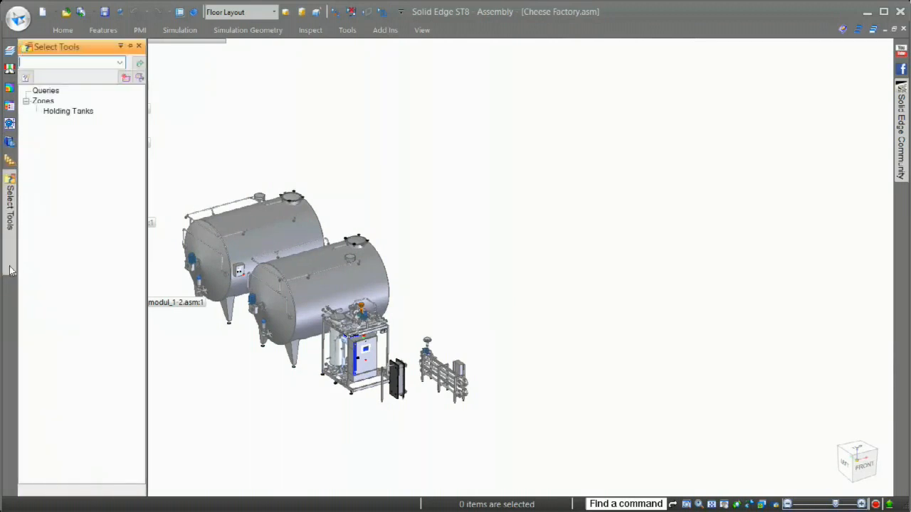
left_click(25, 77)
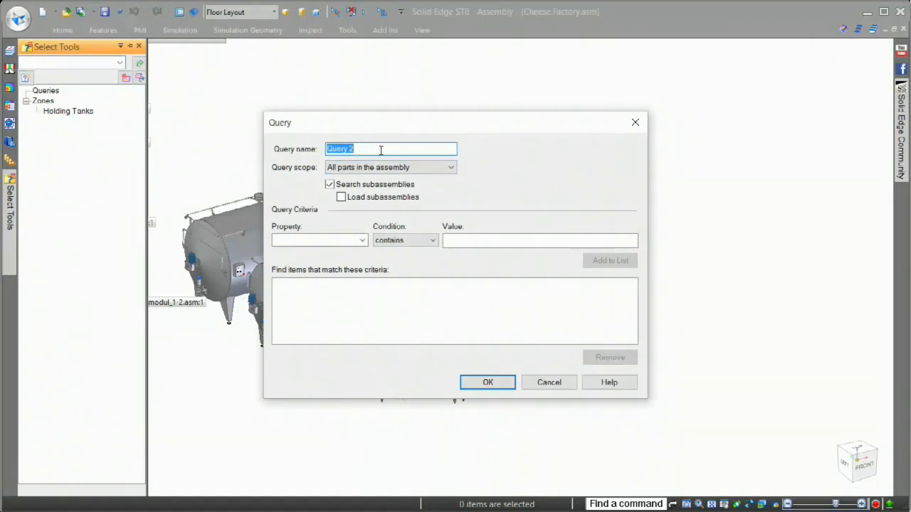
type("Packaging")
left_click(364, 240)
left_click(326, 260)
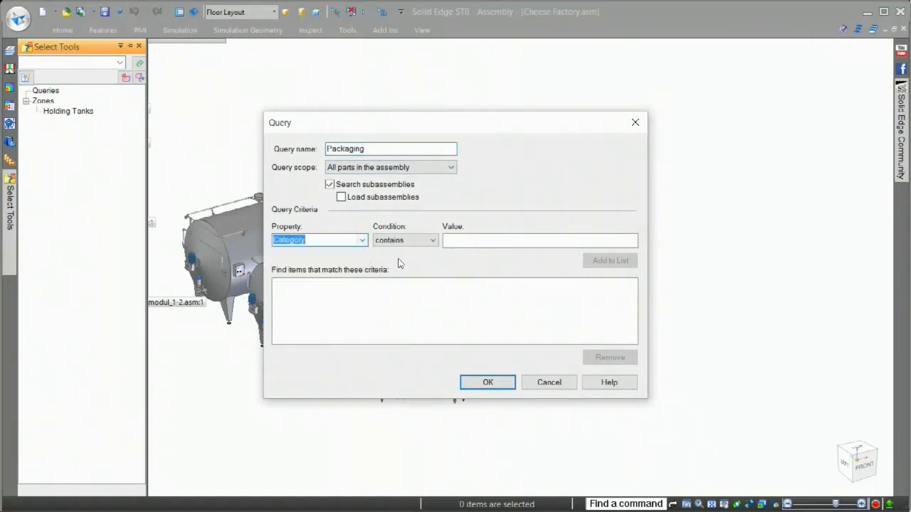
left_click(471, 239)
type("packaging")
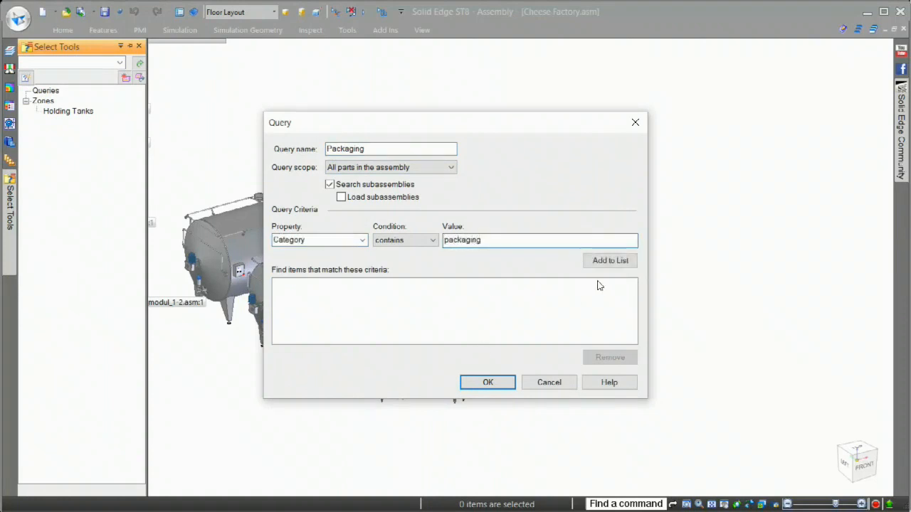
left_click(615, 262)
left_click(487, 382)
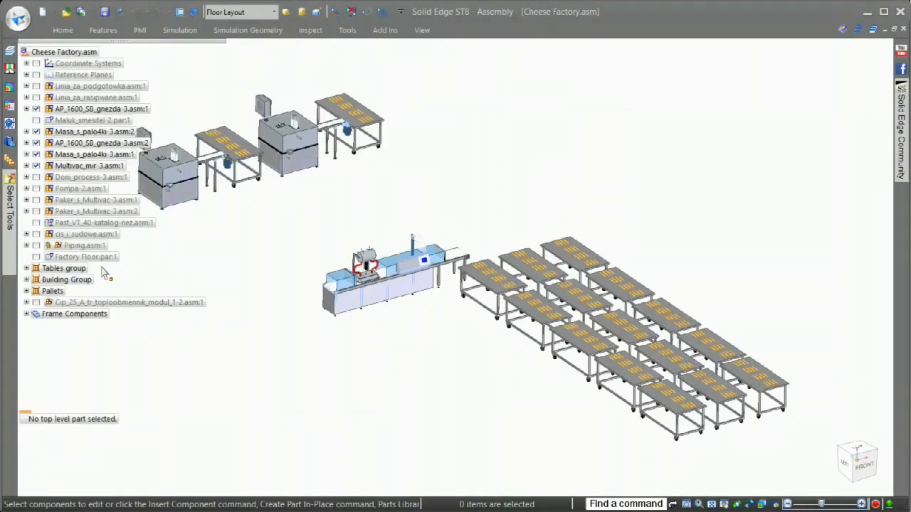
Show the Factory Floor part beneath the packaging equipment.
left_click(36, 257)
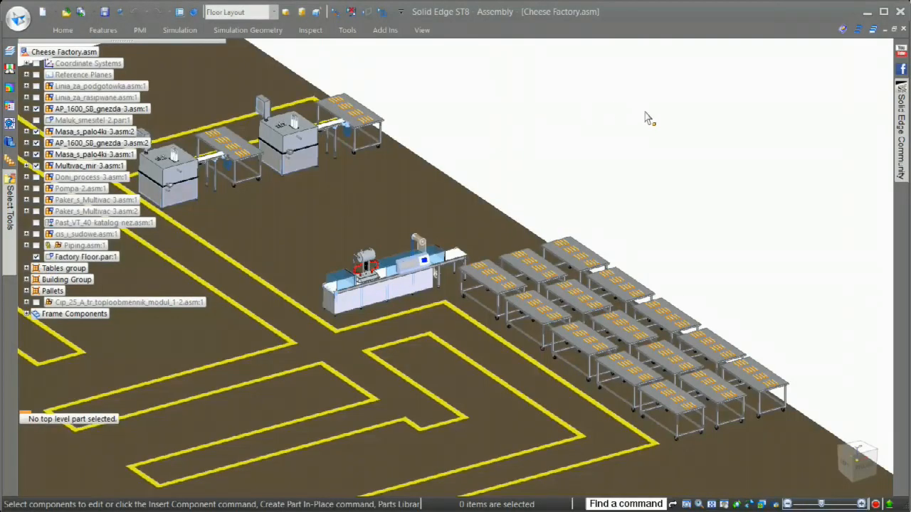
scroll(635, 146, "up", 5)
middle_click_drag(636, 145, 784, 341)
scroll(764, 298, "up", 2)
Copy the Multivac_mir-3 packaging machine 2000 mm sideways across the floor, away from the tables.
left_click(620, 323)
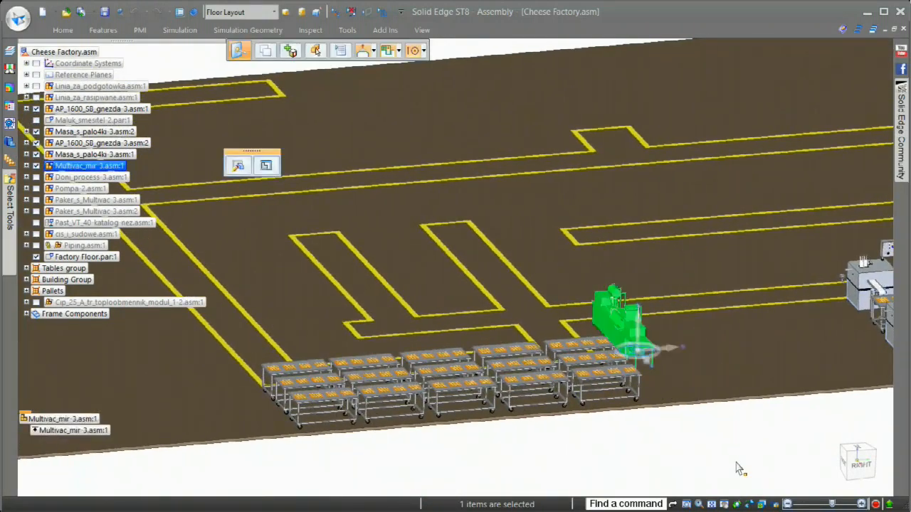
scroll(713, 446, "up", 3)
scroll(701, 441, "up", 4)
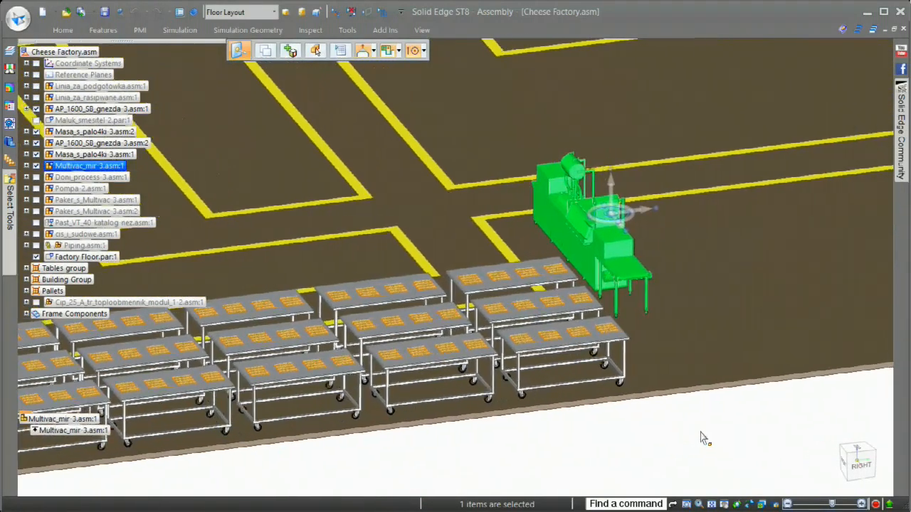
middle_click_drag(699, 431, 671, 460)
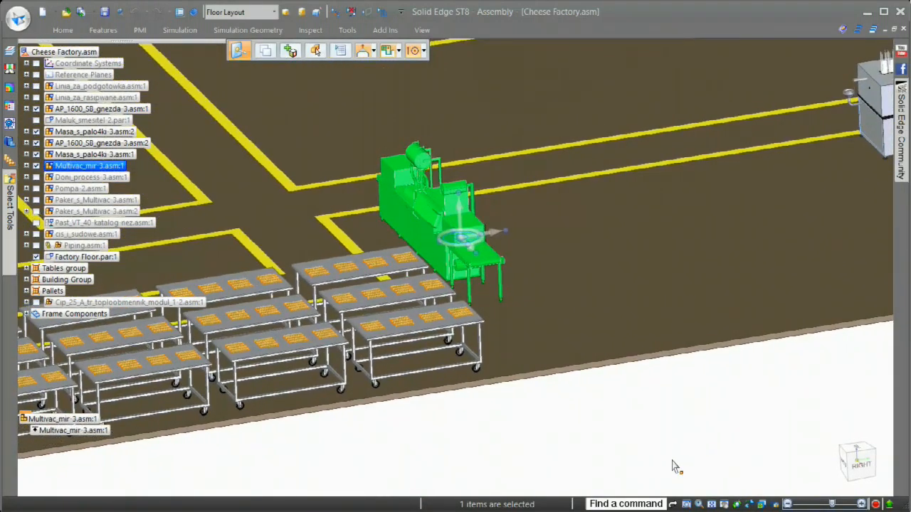
left_click(266, 51)
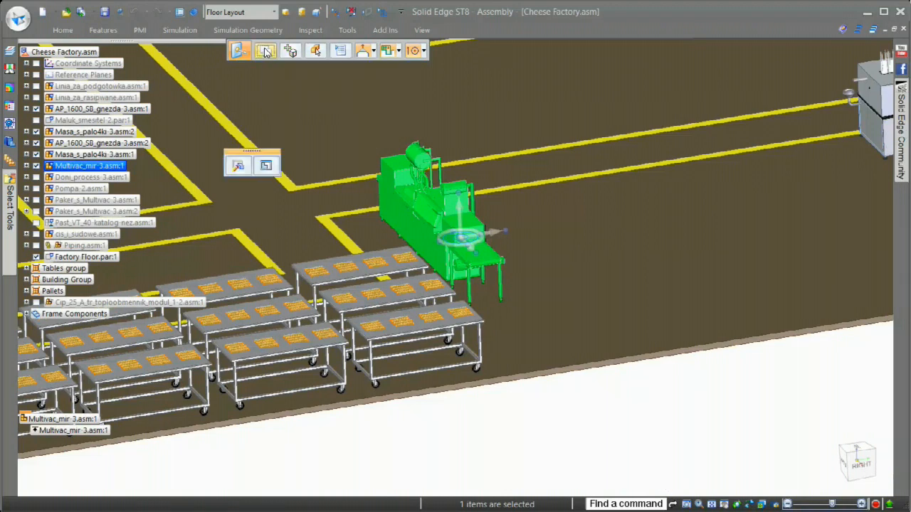
left_click(503, 237)
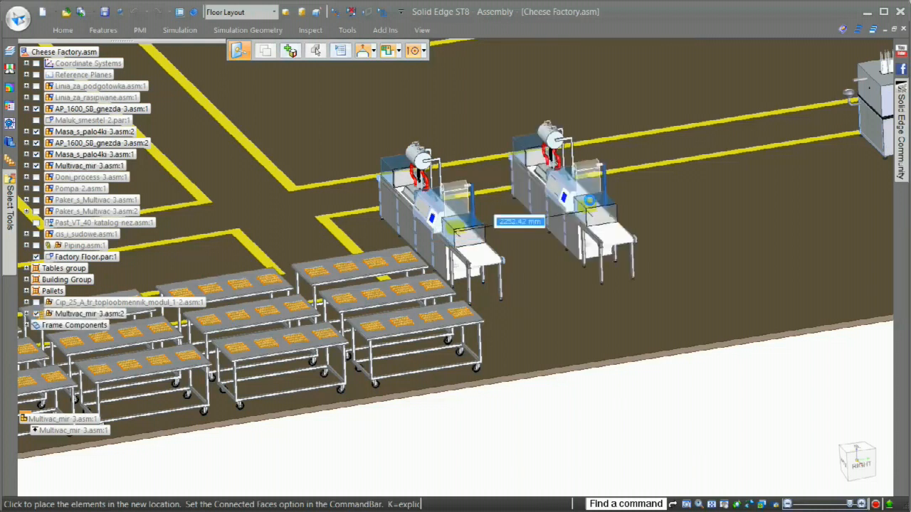
type("2000")
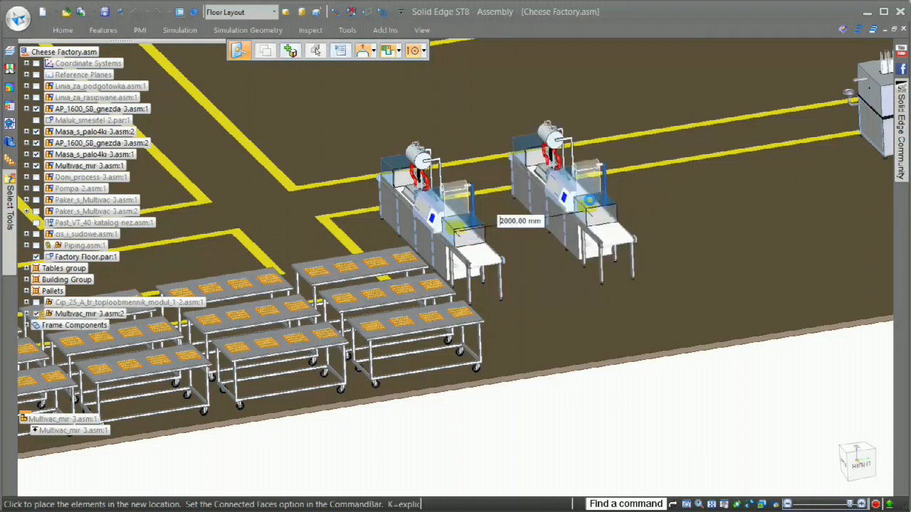
key("Return")
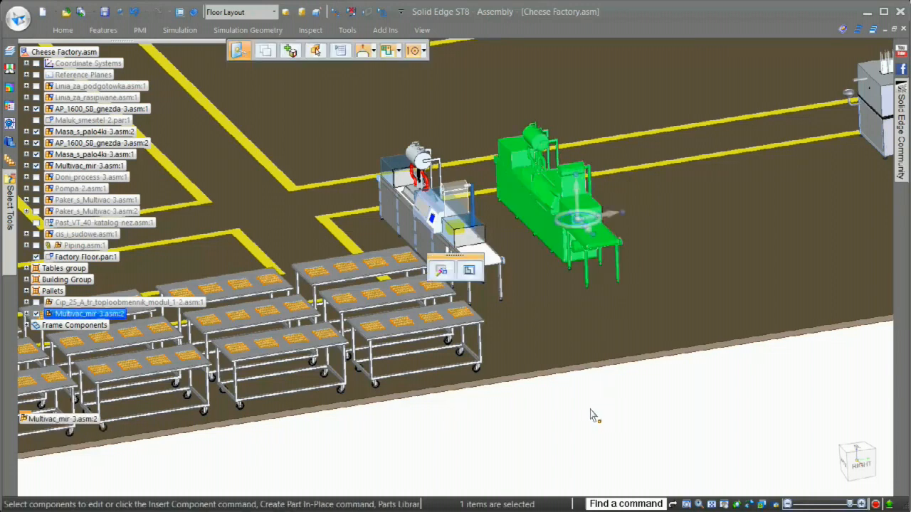
Copy both Multivac_mir-3 machines together 4000 mm in the same direction to extend the row.
left_click(109, 166, "ctrl")
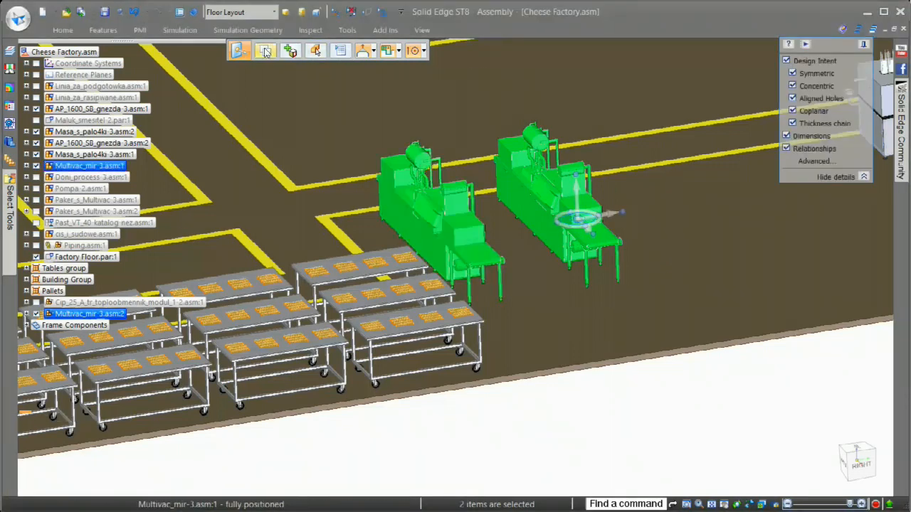
left_click(613, 222)
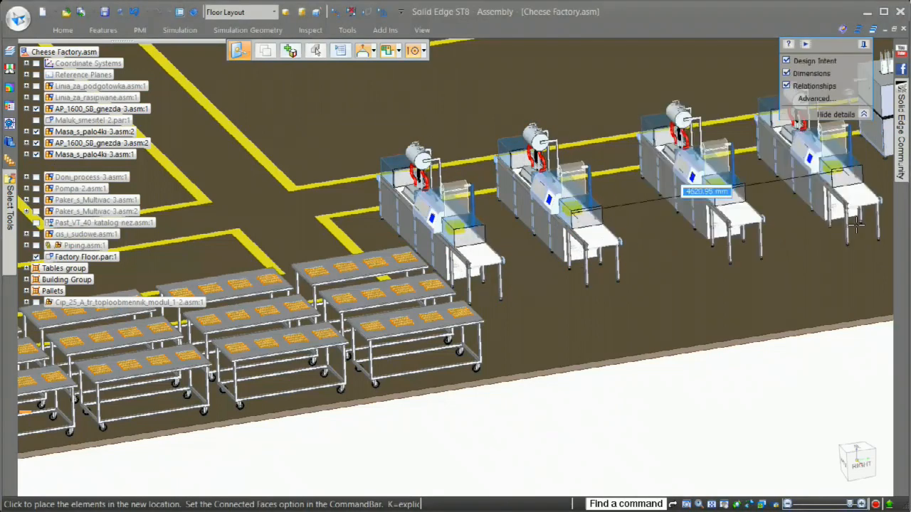
type("400")
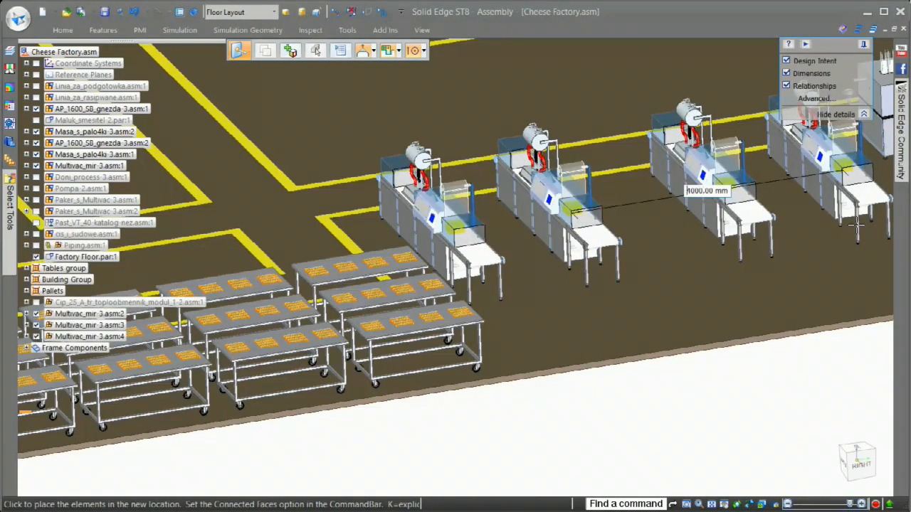
key("Return")
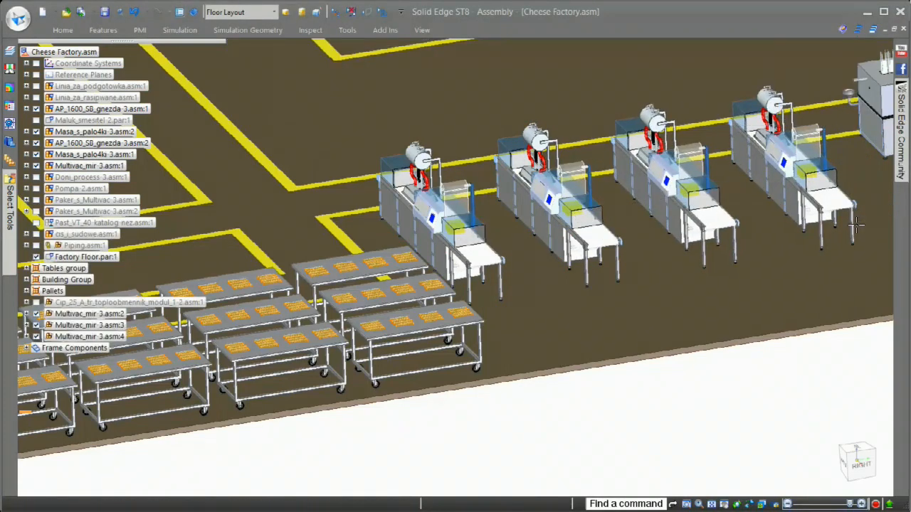
Clear the component selection and hide the Factory Floor part.
left_click(639, 446)
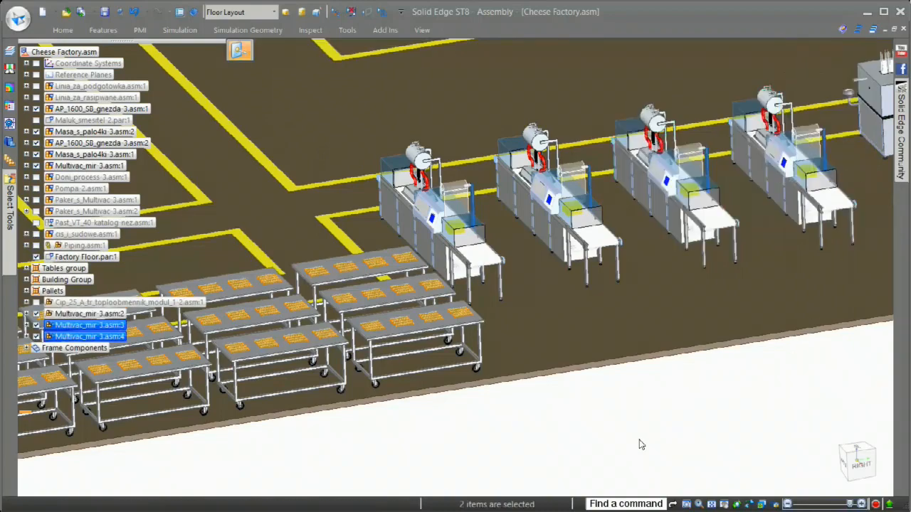
scroll(639, 446, "down", 2)
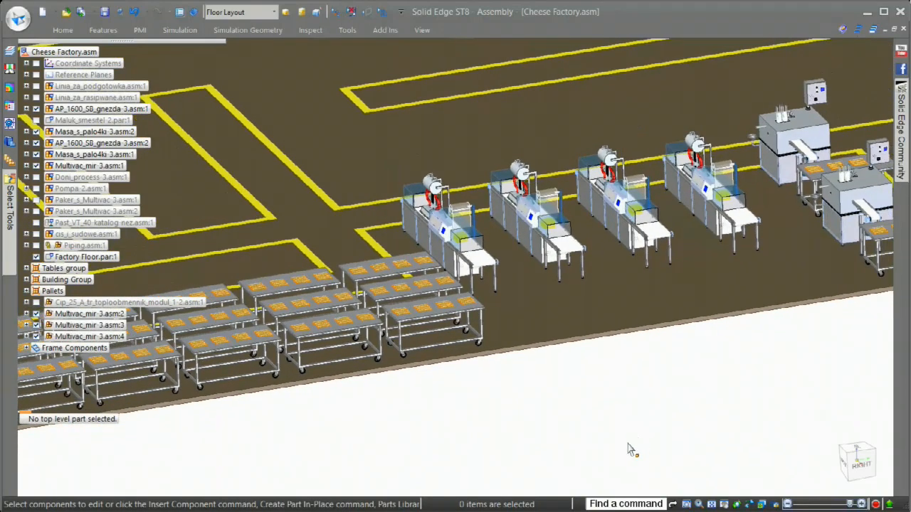
left_click(36, 258)
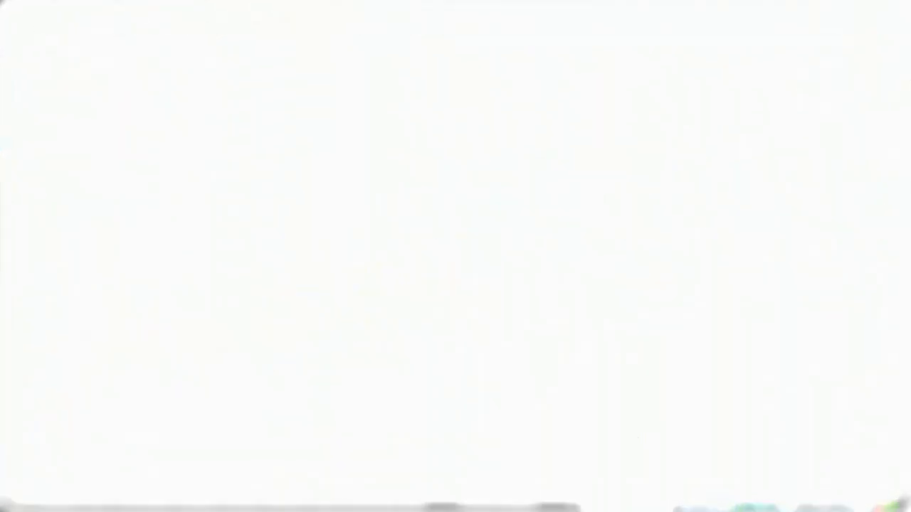
scroll(789, 96, "up", 4)
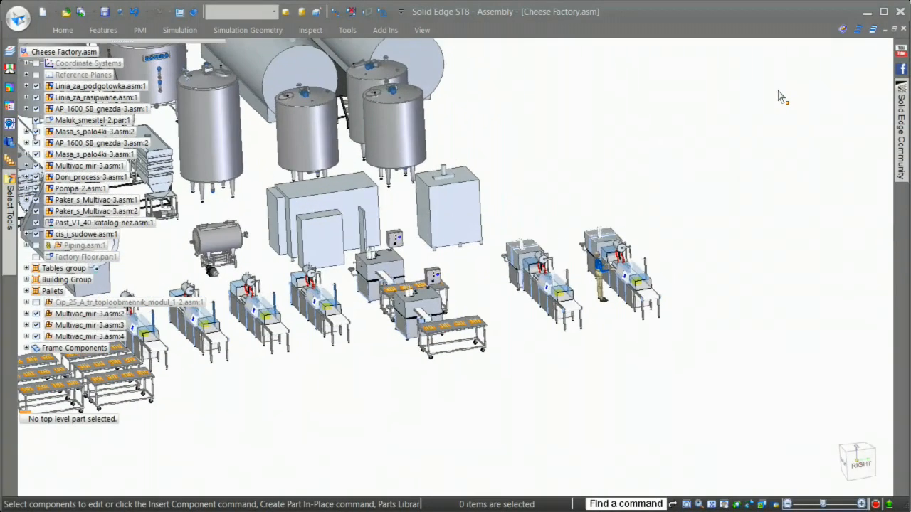
Open the Component Tracker and locate the part Vrata-3.par of the AP_1600_SB_gnezda-3 subassembly in the model.
left_click(347, 30)
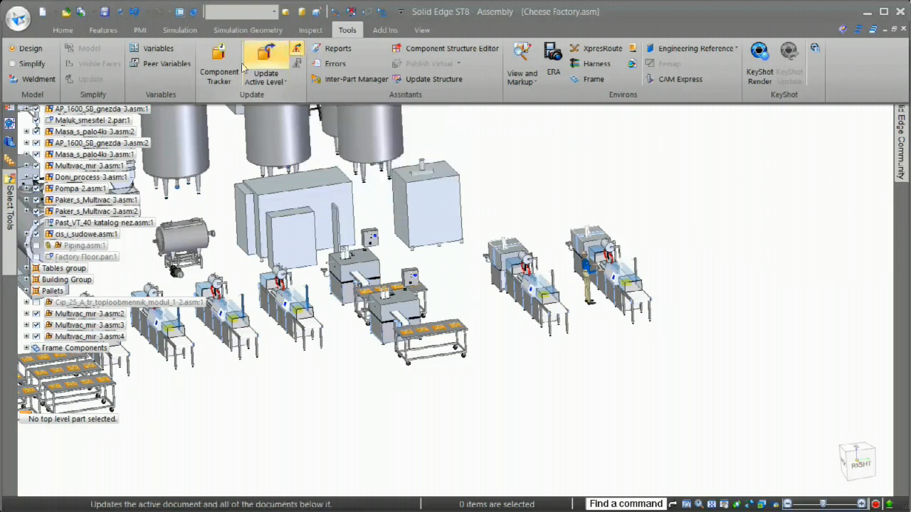
left_click(266, 59)
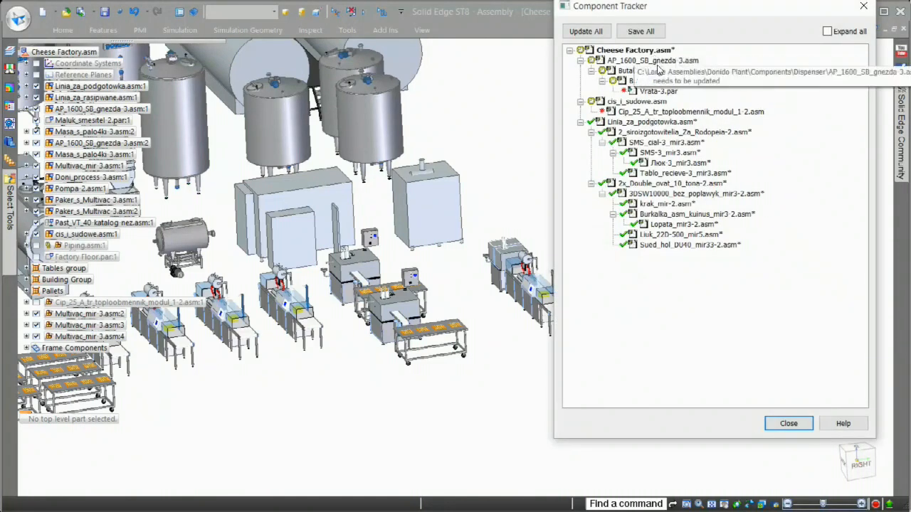
left_click(662, 92)
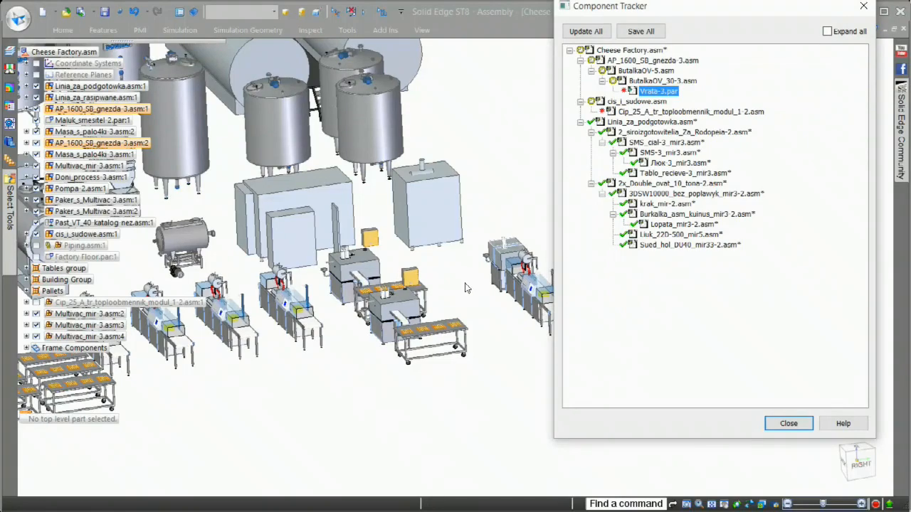
scroll(466, 288, "up", 10)
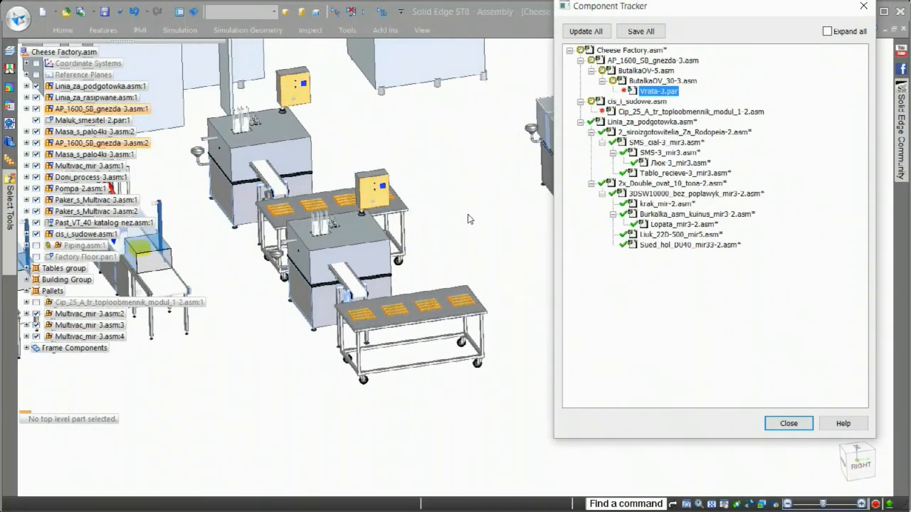
scroll(469, 219, "up", 8)
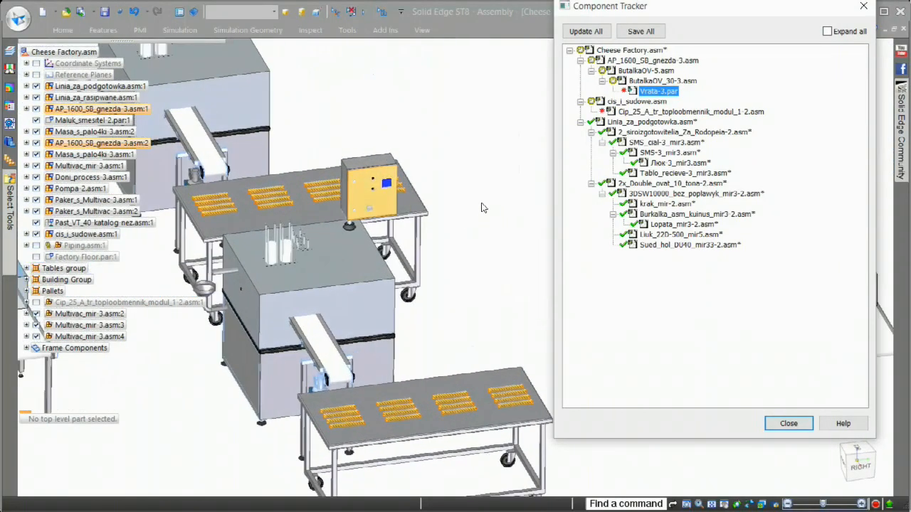
scroll(482, 207, "up", 8)
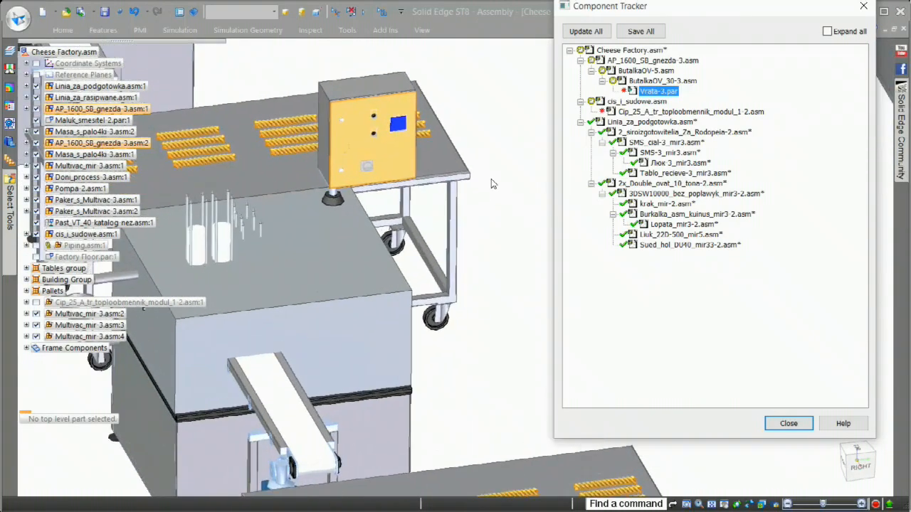
scroll(491, 184, "up", 8)
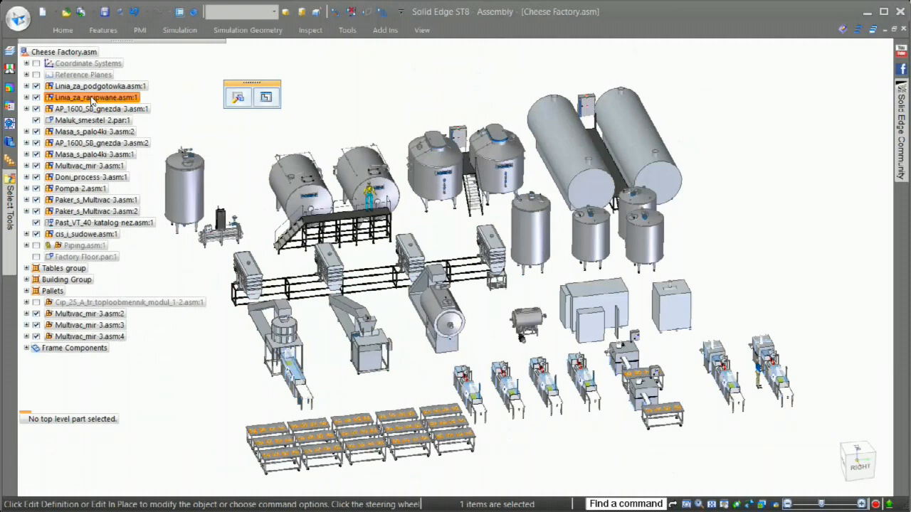
Create a new drawing from the Linia_za_rasipwane.asm:1 subassembly.
right_click(91, 98)
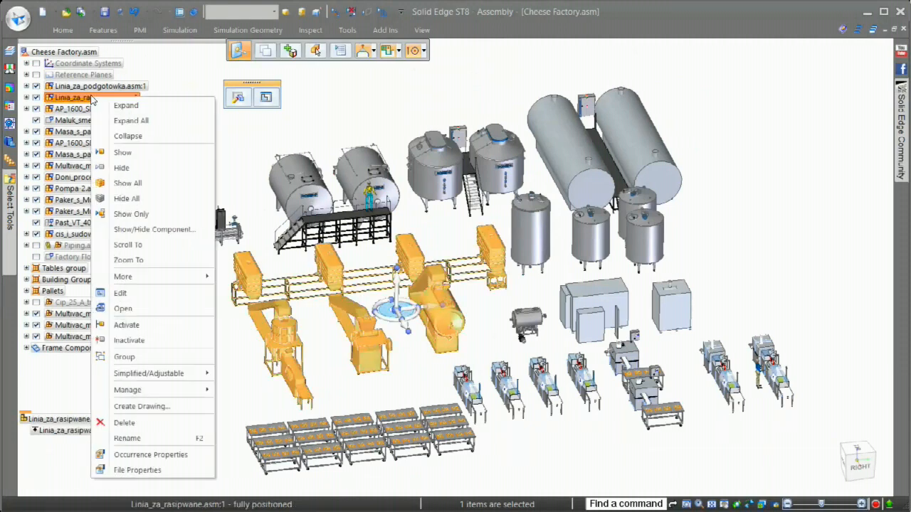
left_click(135, 410)
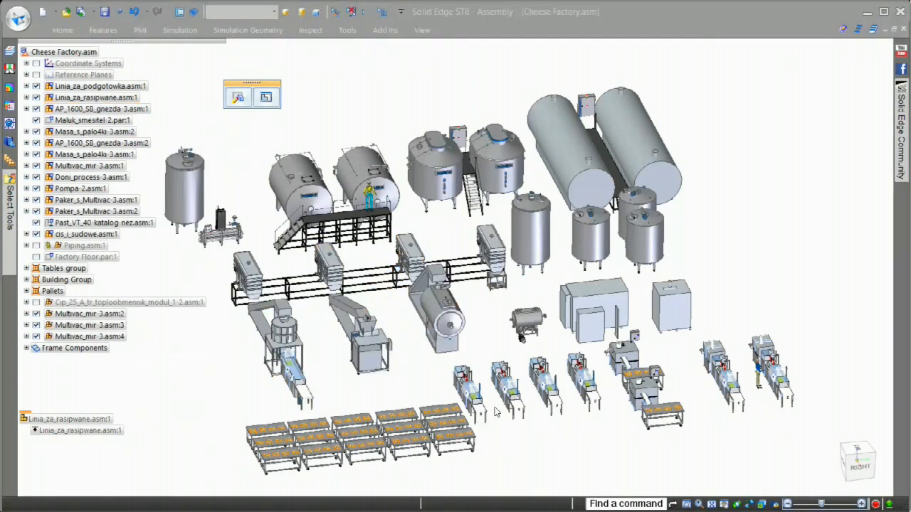
left_click(439, 288)
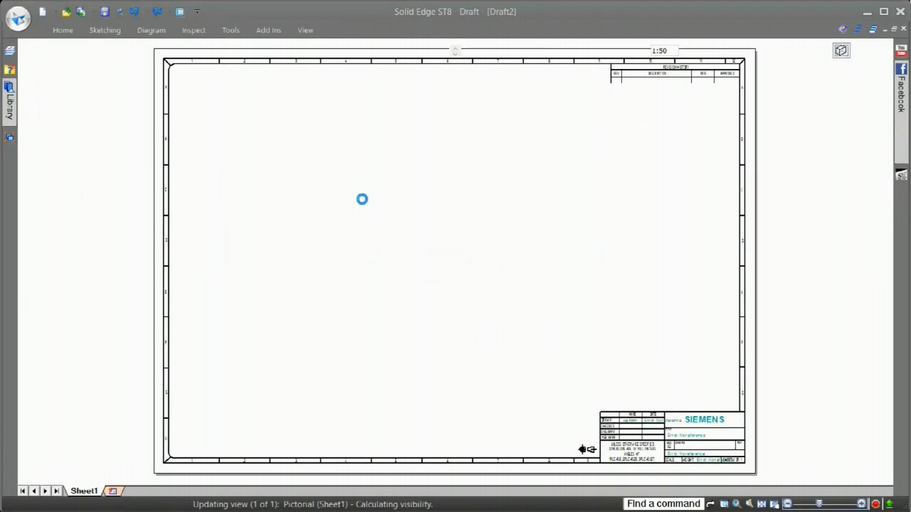
Switch the drawing view to a top view and place it on Sheet1 at 1:50 scale.
left_click(574, 51)
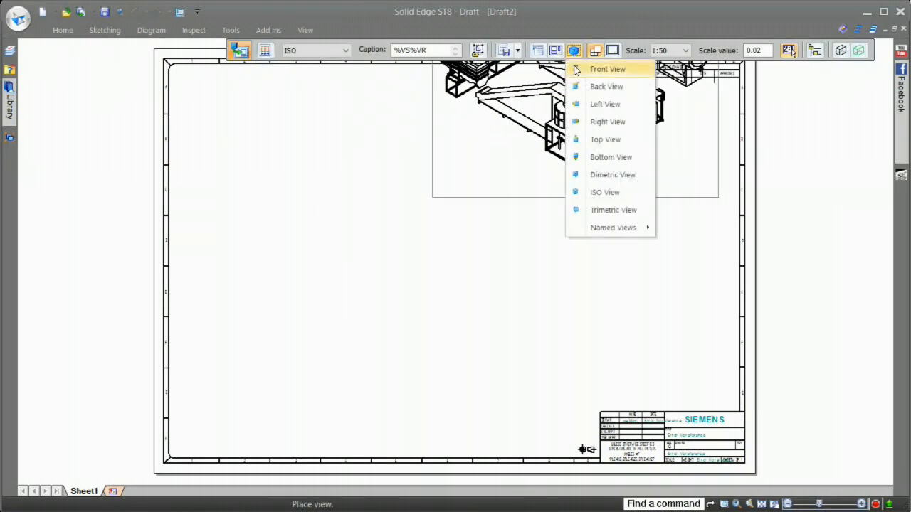
left_click(594, 140)
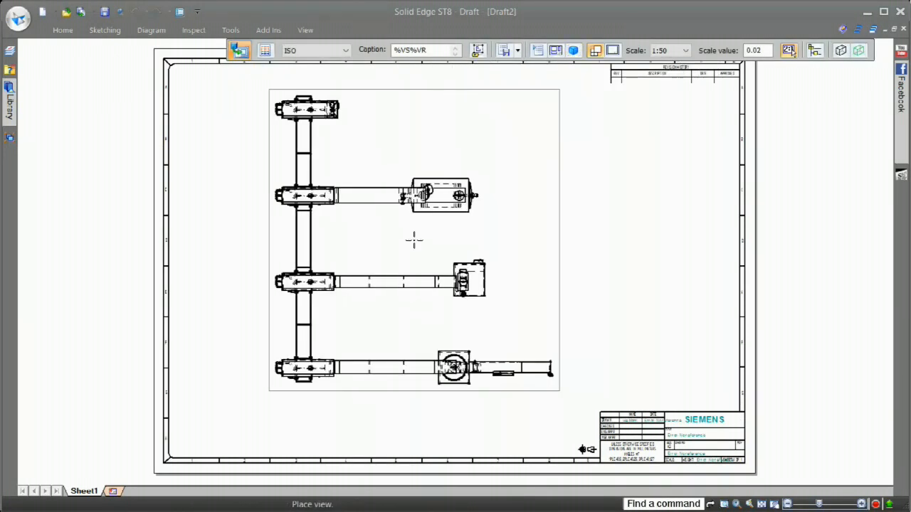
left_click(382, 266)
left_click(573, 252)
key("Escape")
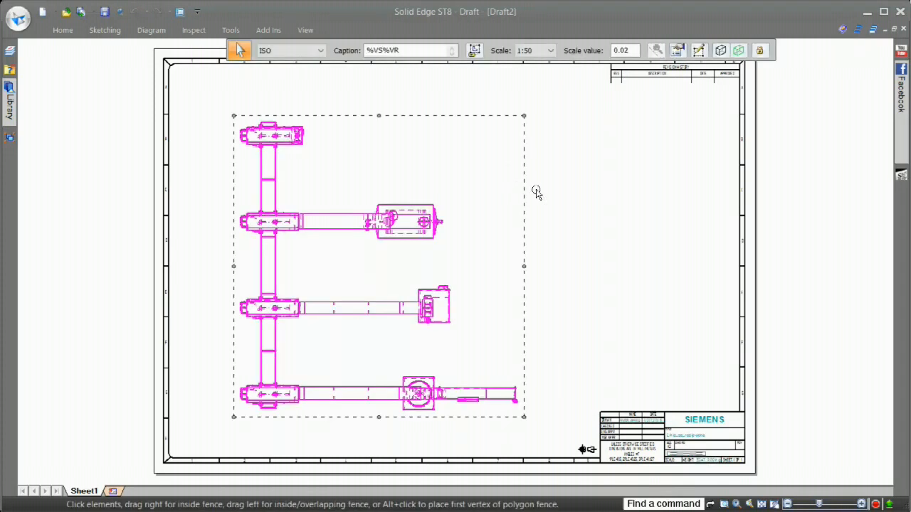
key("Escape")
Generate a ballooned parts list for the top view and place it in the free upper area of the sheet.
right_click_drag(587, 206, 588, 159)
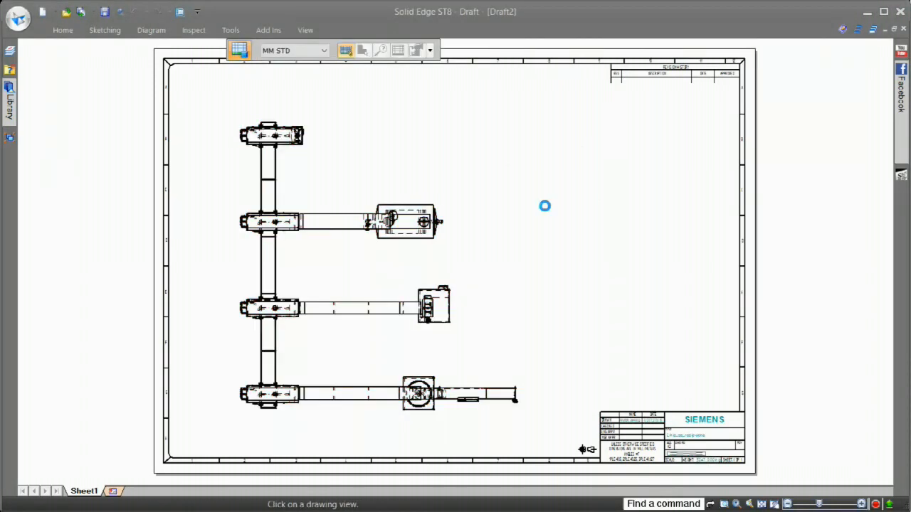
left_click(430, 51)
left_click(435, 73)
left_click(501, 143)
scroll(501, 191, "up", 5)
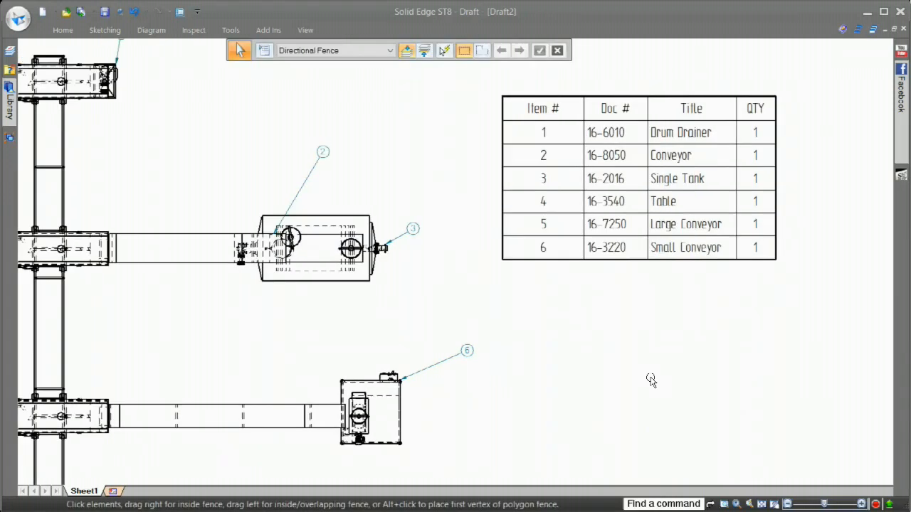
Add stacked vertical distance dimensions from the uppermost unit's outer edge to the centres of the units in the rows below.
scroll(546, 241, "down", 2)
right_click_drag(629, 350, 582, 355)
left_click(175, 102)
left_click(174, 249)
left_click(174, 377)
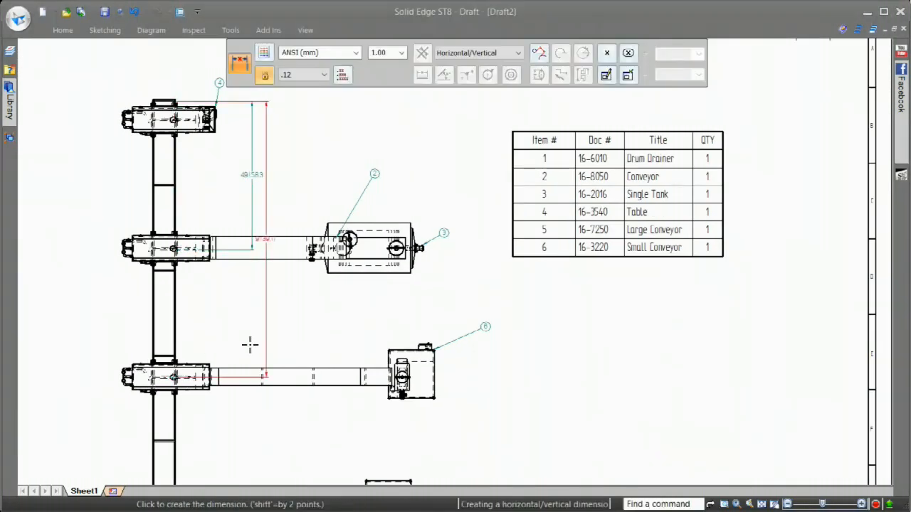
left_click(273, 342)
scroll(252, 414, "down", 2)
scroll(246, 466, "up", 2)
left_click(183, 437)
left_click(301, 398)
Dimension the diameter of the round drum outline and the radius of its outer arc in the lowest row.
scroll(478, 466, "up", 5)
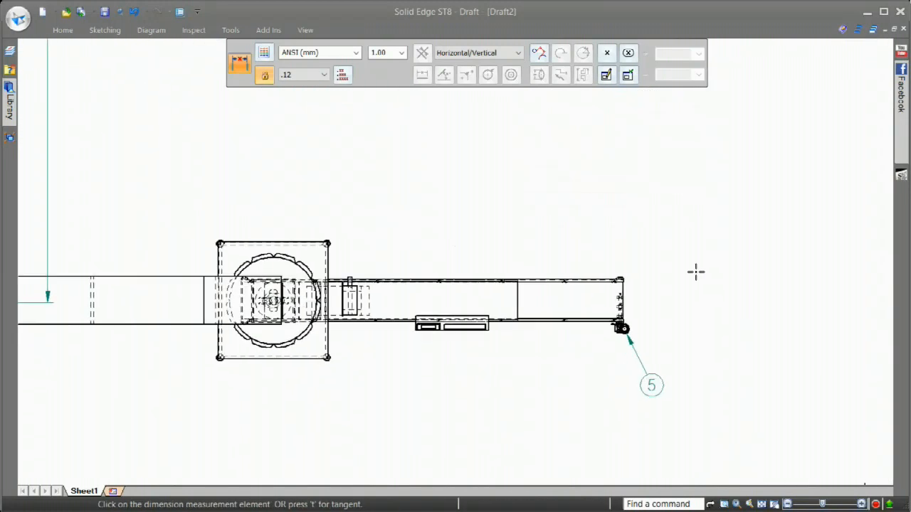
right_click_drag(695, 272, 658, 271)
left_click(275, 258)
left_click(367, 190)
left_click(256, 256)
left_click(230, 190)
Dimension the height of the square frame around the drum and the horizontal distance from the frame to the box on the adjoining conveyor.
left_click(219, 284)
left_click(174, 299)
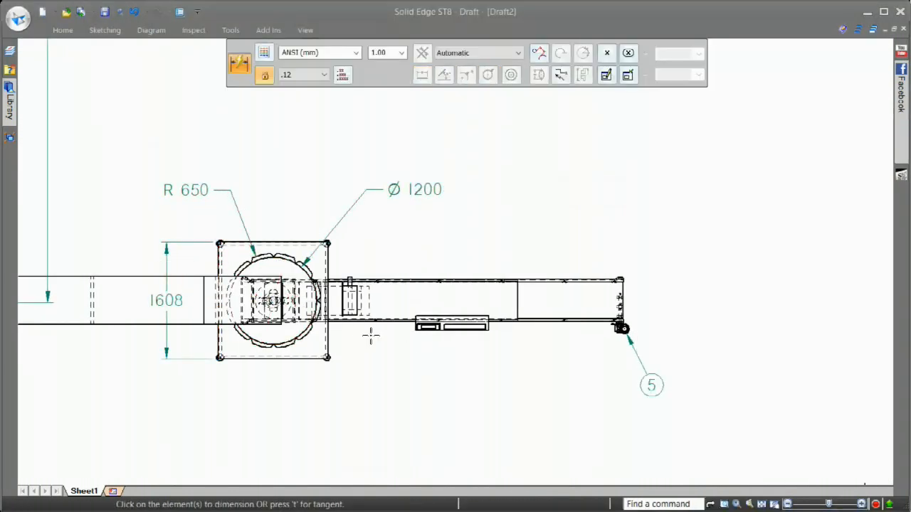
left_click(328, 334)
left_click(488, 326)
left_click(427, 388)
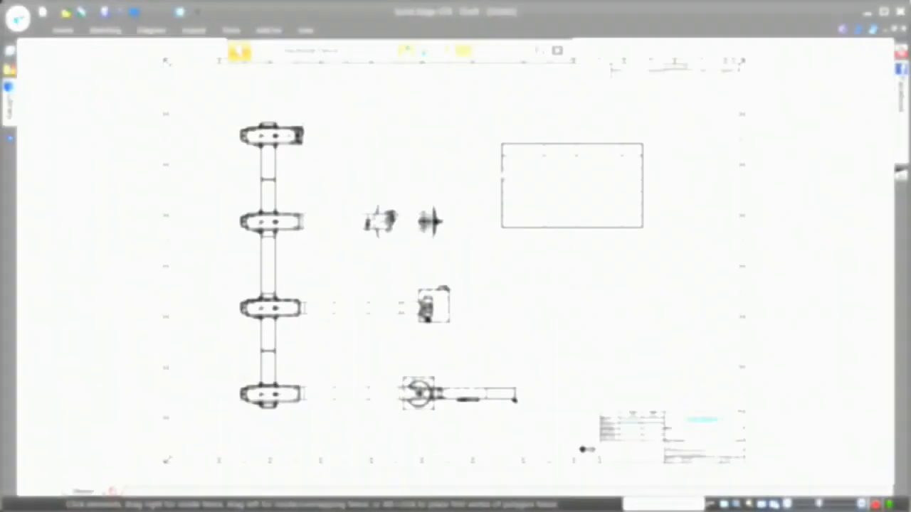